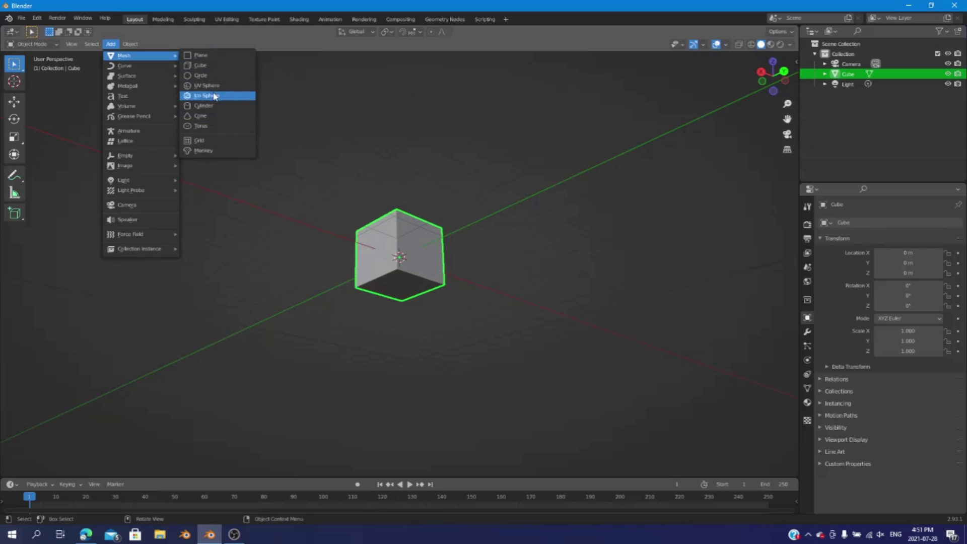
# Add an ico sphere to the scene and delete the default cube
pyautogui.click(214, 95)
pyautogui.click(392, 227)
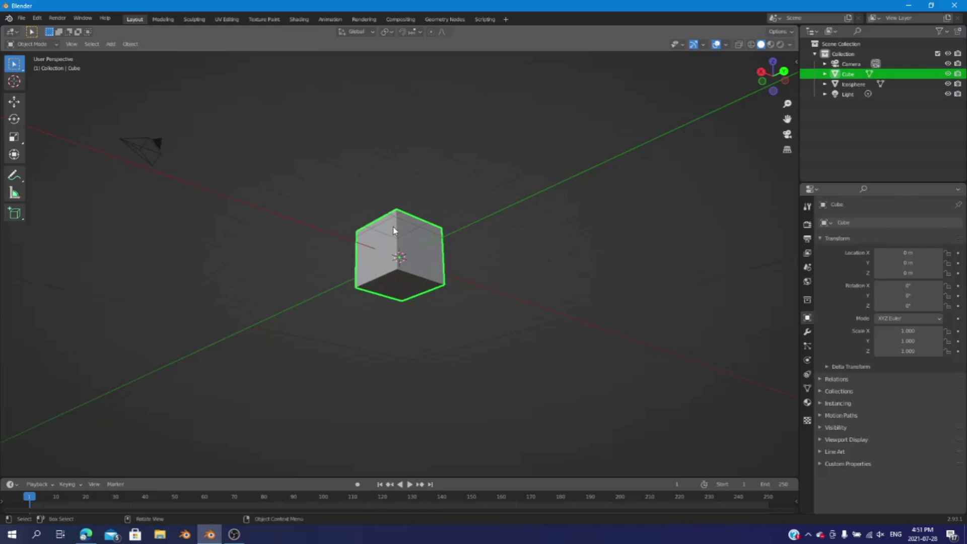
pyautogui.press('Delete')
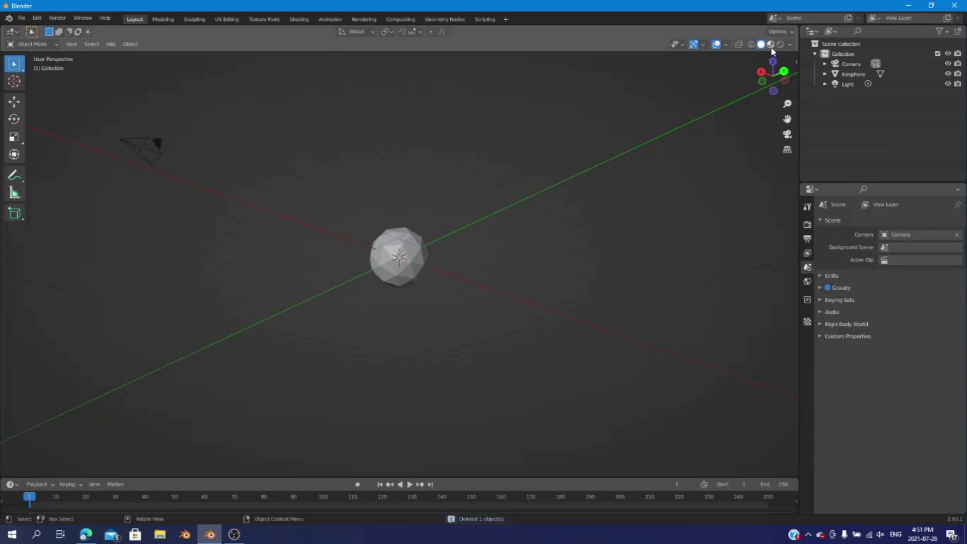
# Add a UV sphere and move it along the Y axis to about 2.8 m, beside the ico sphere
pyautogui.moveTo(780, 81); pyautogui.dragTo(705, 131)
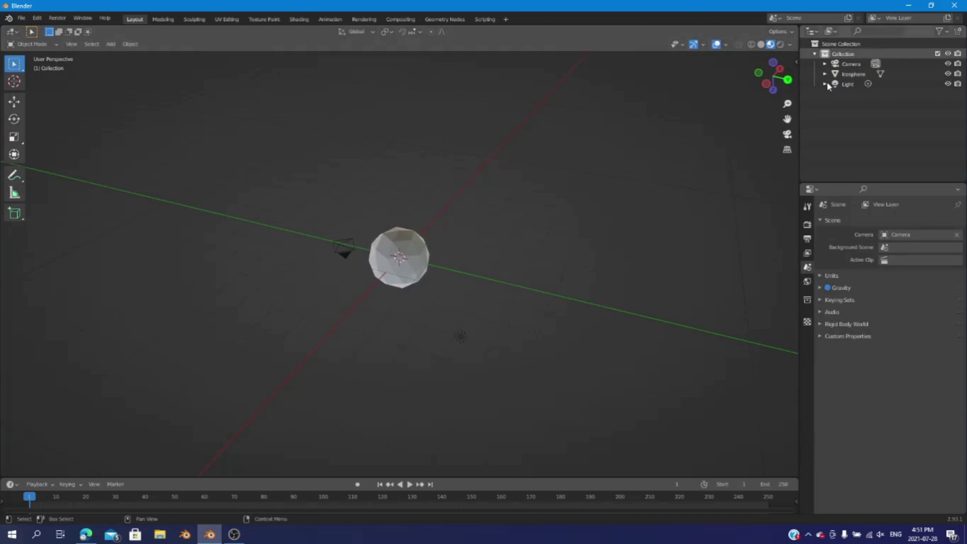
pyautogui.moveTo(773, 76); pyautogui.dragTo(284, 136)
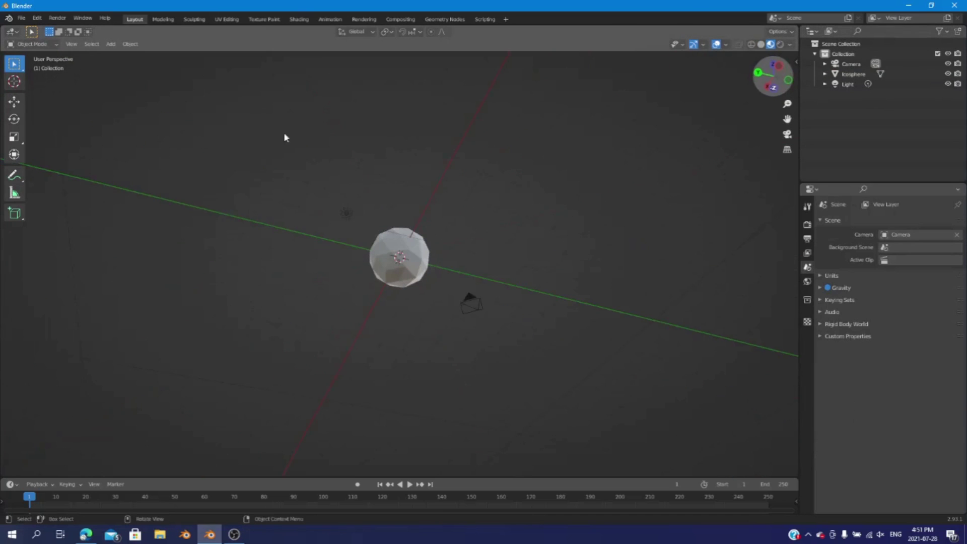
pyautogui.click(111, 44)
pyautogui.moveTo(132, 55)
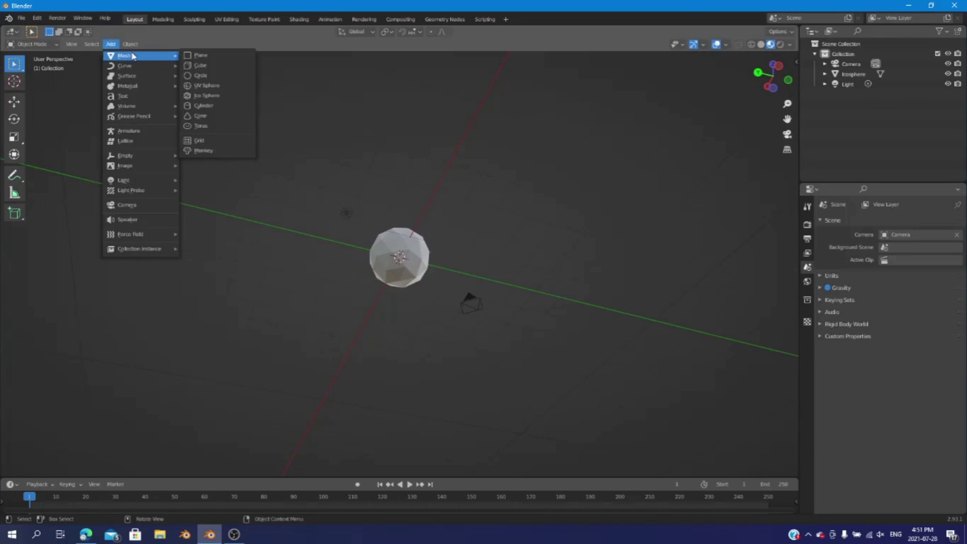
pyautogui.click(207, 86)
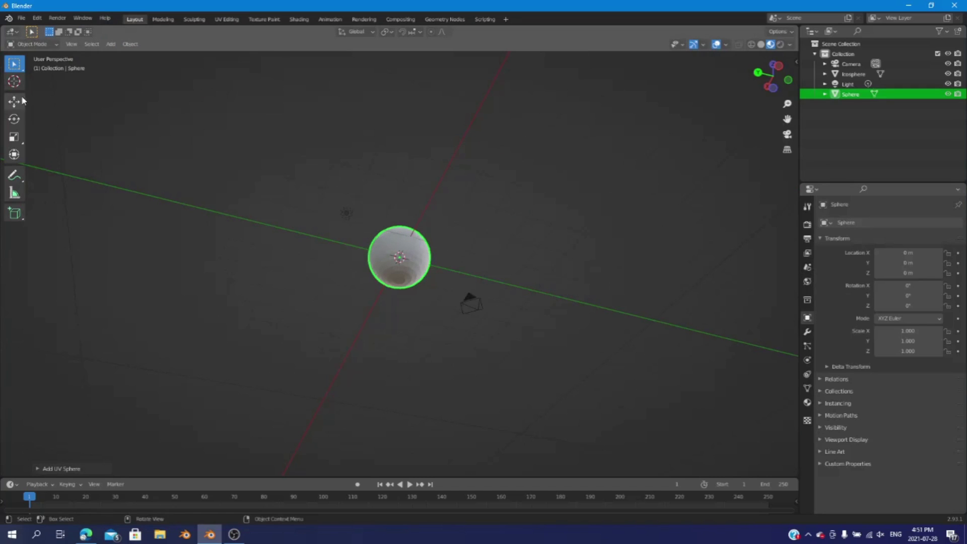
pyautogui.hotkey('shift', 'space')
pyautogui.press('g')
pyautogui.moveTo(351, 249); pyautogui.dragTo(267, 227)
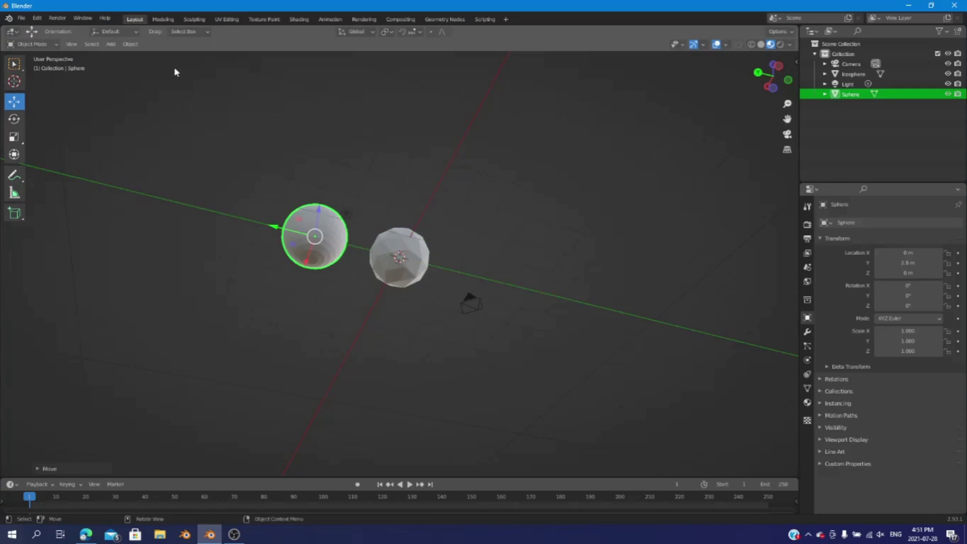
# Add a torus and move it along the Y axis to about 6.4 m, beyond the UV sphere
pyautogui.click(111, 43)
pyautogui.moveTo(123, 55)
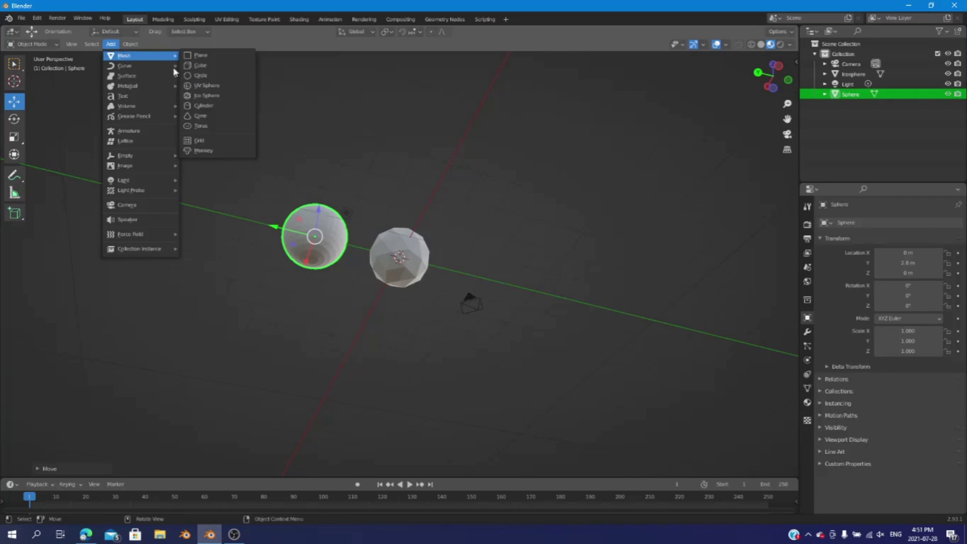
pyautogui.click(229, 127)
pyautogui.moveTo(365, 246); pyautogui.dragTo(170, 160)
# Add a cube and move it along the Y axis to about -3.8 m, on the other side of the ico sphere
pyautogui.click(110, 43)
pyautogui.moveTo(123, 55)
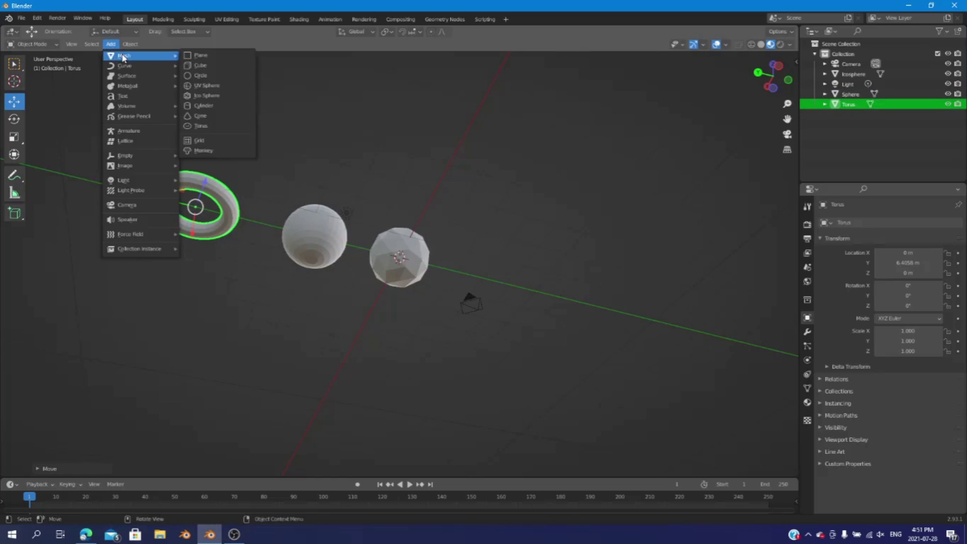
pyautogui.click(217, 65)
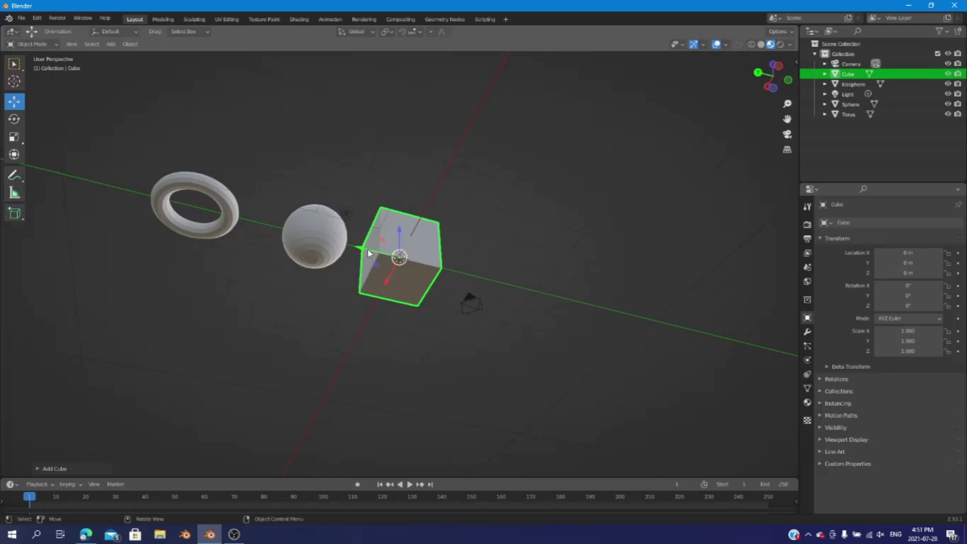
pyautogui.moveTo(368, 252); pyautogui.dragTo(473, 279)
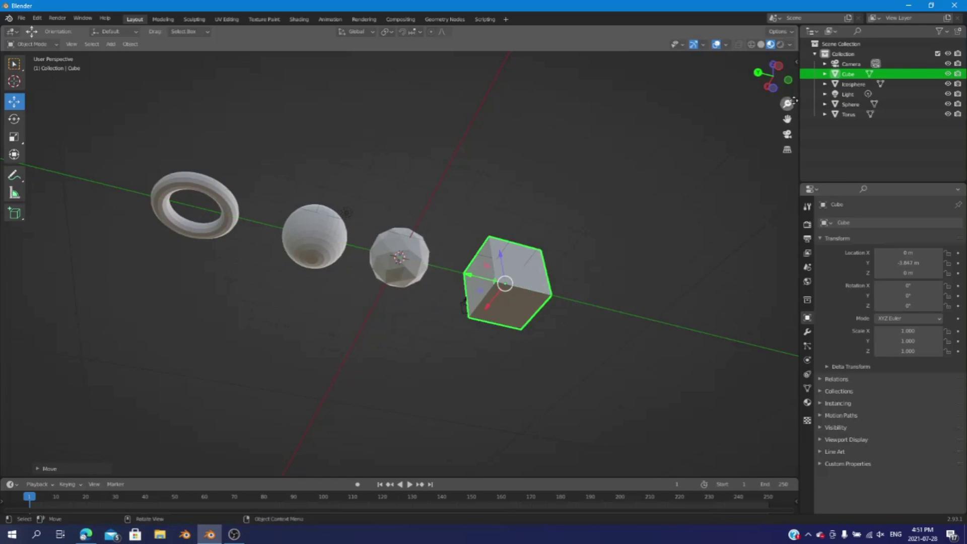
pyautogui.moveTo(770, 75); pyautogui.dragTo(778, 91)
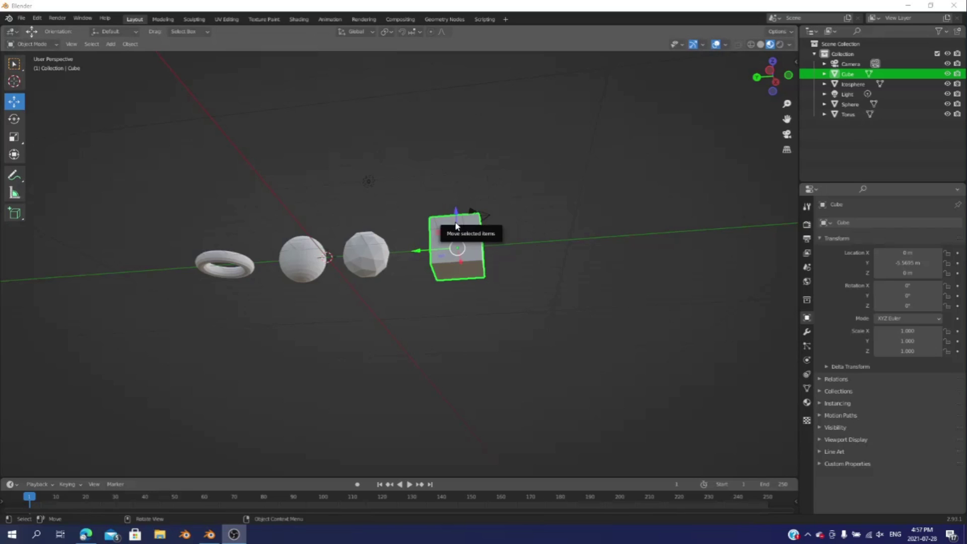
# Try moving the cube about 2.26 m up the Z axis, and undo the moves
pyautogui.press('g')
pyautogui.press('z')
pyautogui.click(449, 170)
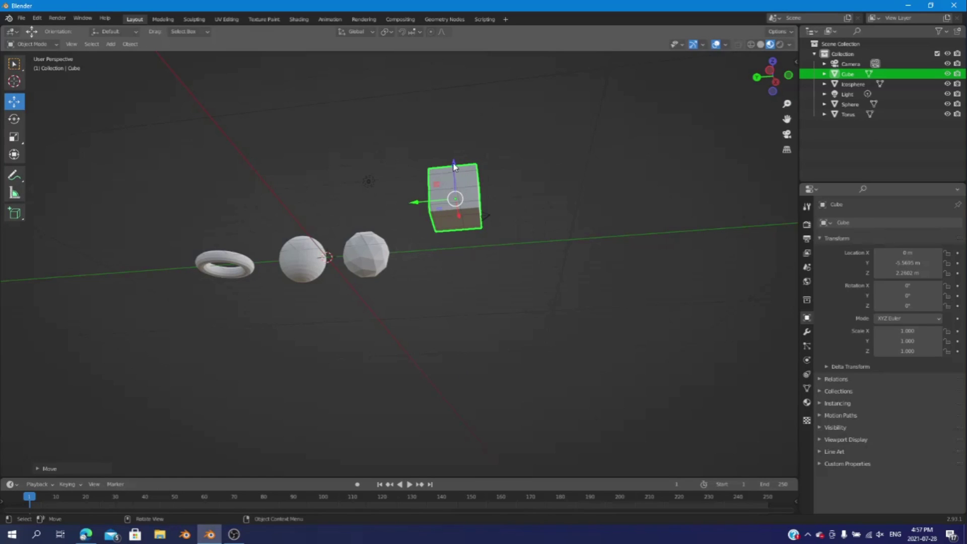
pyautogui.moveTo(455, 165); pyautogui.dragTo(470, 179)
pyautogui.hotkey('ctrl', 'z')
pyautogui.hotkey('ctrl', 'z')
# Try moving the cube along the X axis to about -8.7 m, and undo it
pyautogui.moveTo(423, 255); pyautogui.dragTo(367, 194)
pyautogui.hotkey('ctrl', 'z')
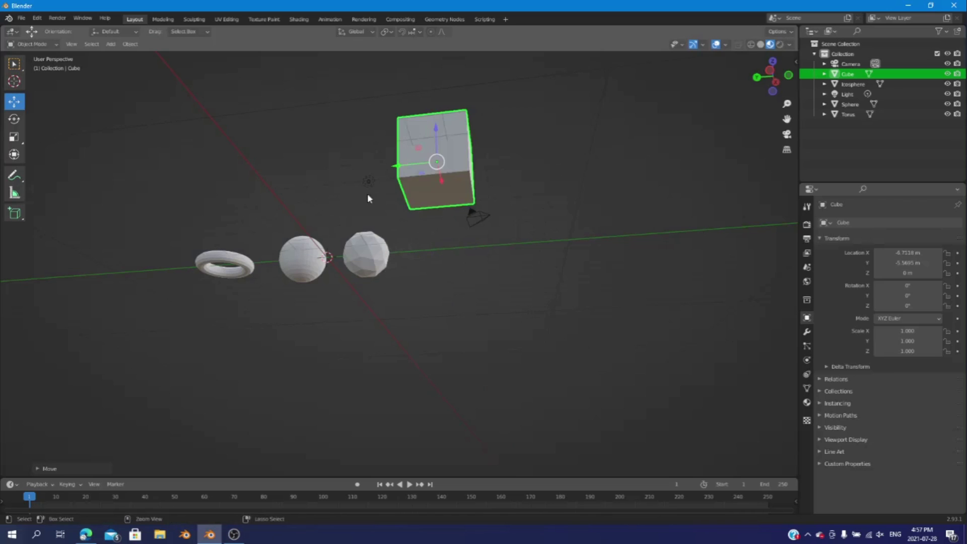
pyautogui.hotkey('ctrl', 'z')
# Try rotating the cube freely with the Rotate tool, undoing and redoing the rotations before undoing them all
pyautogui.click(14, 119)
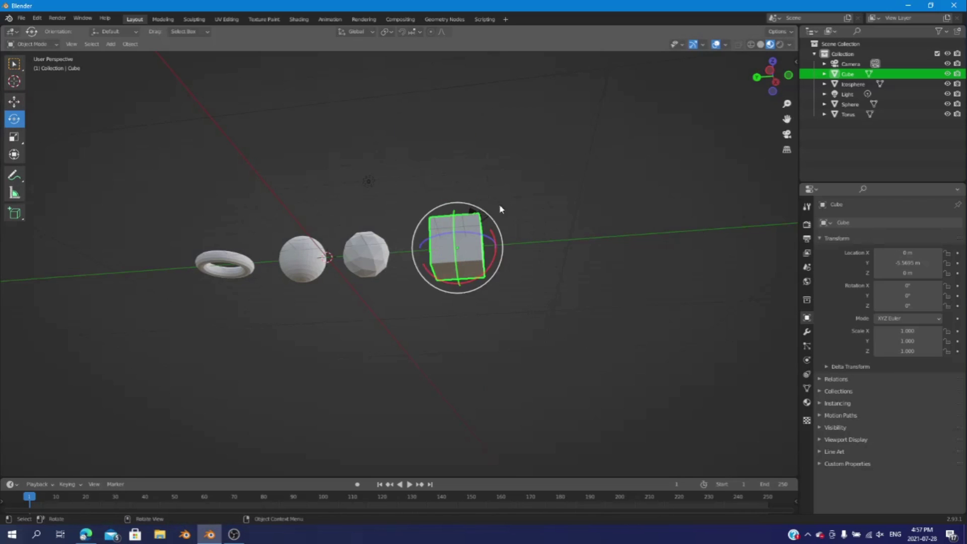
pyautogui.moveTo(491, 237); pyautogui.dragTo(471, 260)
pyautogui.hotkey('ctrl', 'z')
pyautogui.hotkey('ctrl', 'z')
pyautogui.hotkey('ctrl', 'z')
pyautogui.hotkey('ctrl', 'shift', 'z')
pyautogui.hotkey('ctrl', 'shift', 'z')
pyautogui.hotkey('ctrl', 'shift', 'z')
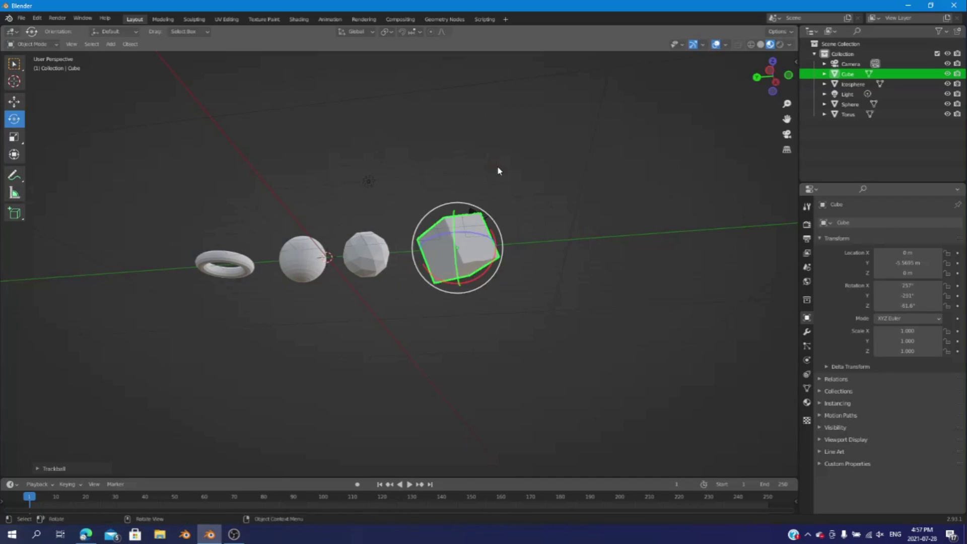
pyautogui.hotkey('ctrl', 'z')
pyautogui.hotkey('ctrl', 'z')
pyautogui.hotkey('ctrl', 'z')
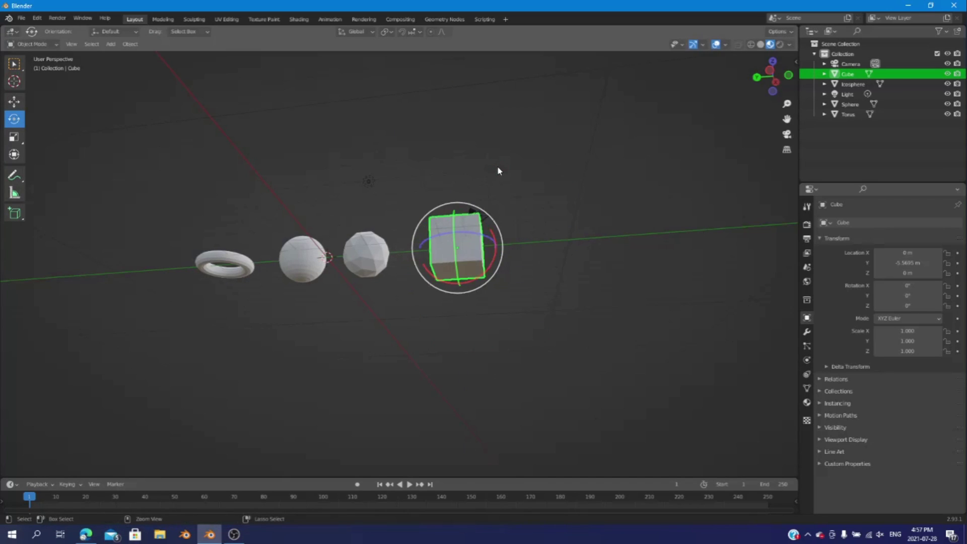
# Try scaling the cube uniformly to about 5.4 times its size with the Scale tool, and undo it
pyautogui.click(473, 245)
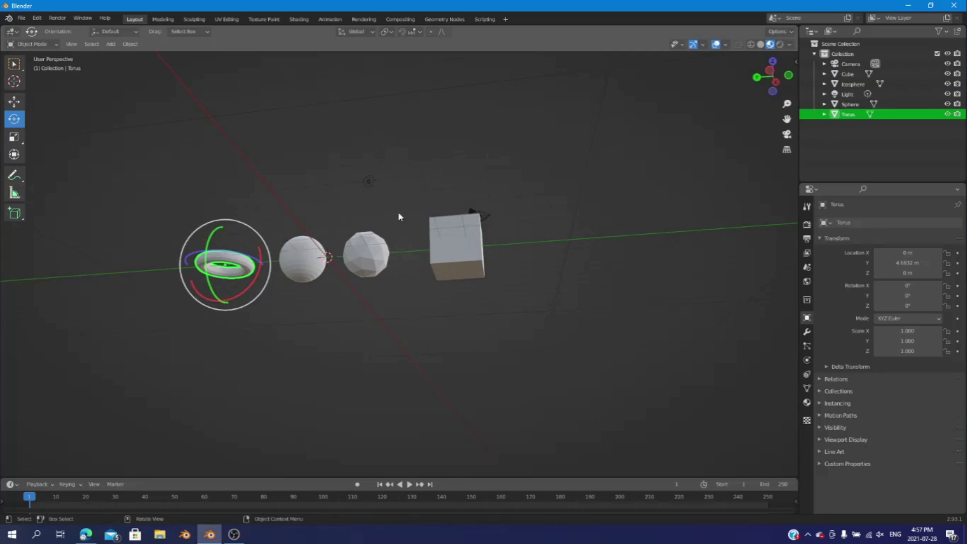
pyautogui.click(12, 136)
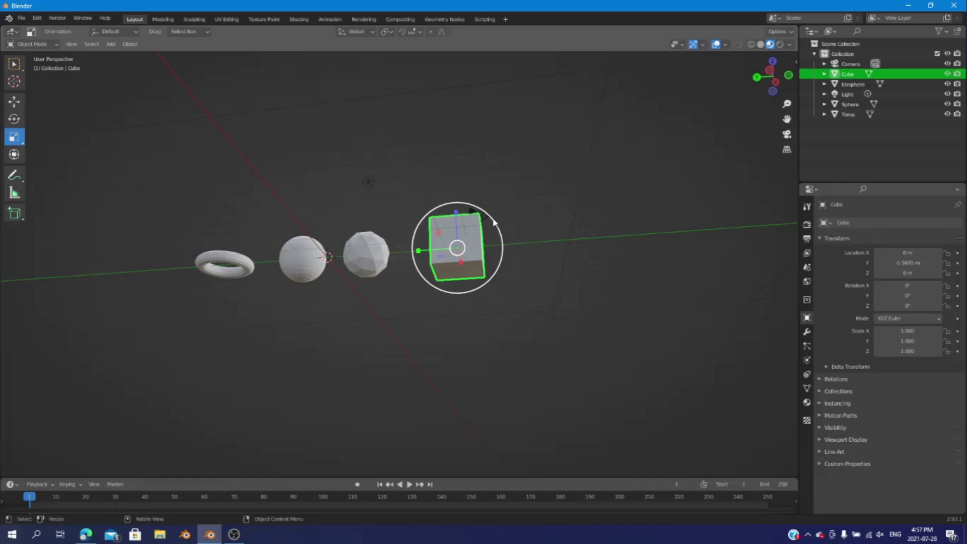
pyautogui.moveTo(494, 218)
pyautogui.mouseDown()
pyautogui.moveTo(553, 173)
pyautogui.moveTo(623, 157)
pyautogui.moveTo(682, 125)
pyautogui.mouseUp()
pyautogui.press('z')
pyautogui.press('Escape')
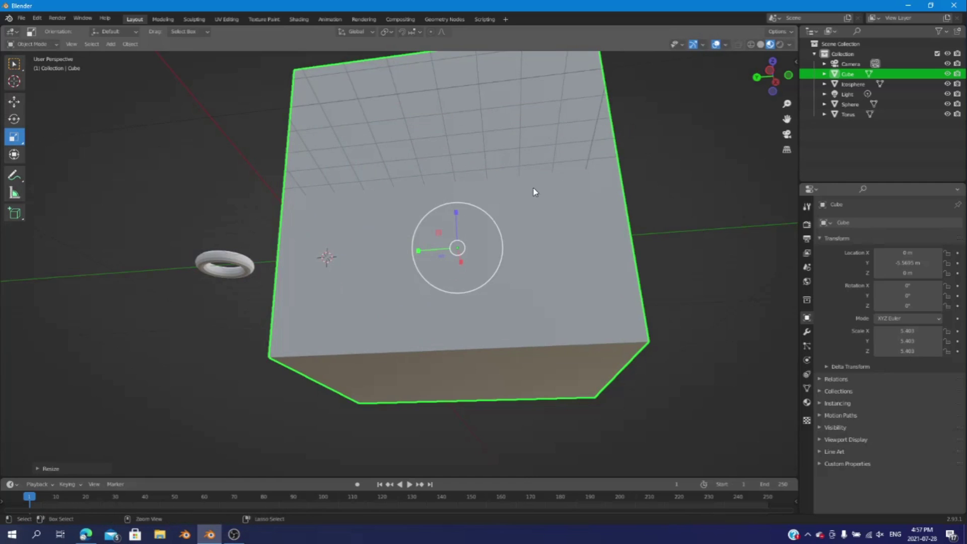
pyautogui.hotkey('ctrl', 'z')
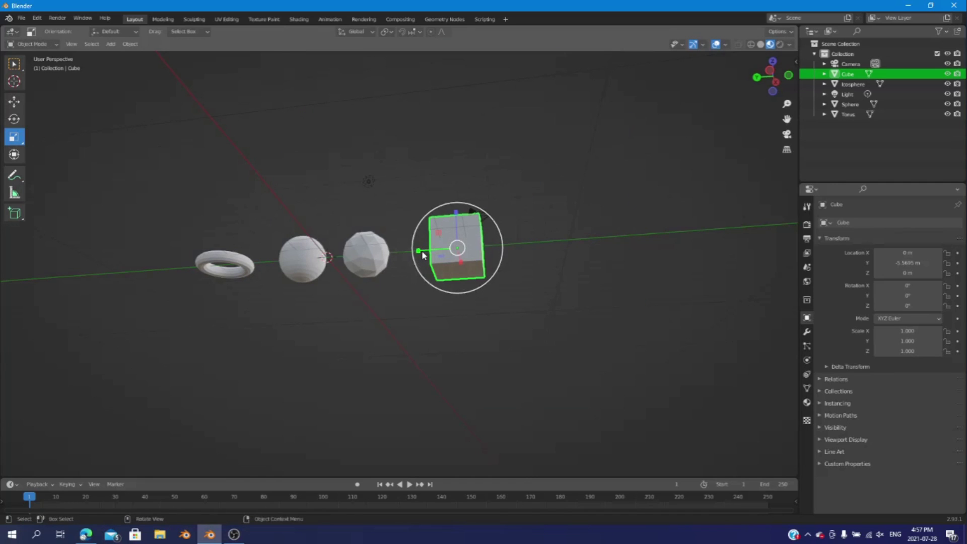
# Try stretching the cube separately along the Y, Z and X axes, reverting each scaling
pyautogui.moveTo(418, 250); pyautogui.dragTo(341, 270)
pyautogui.rightClick(340, 274)
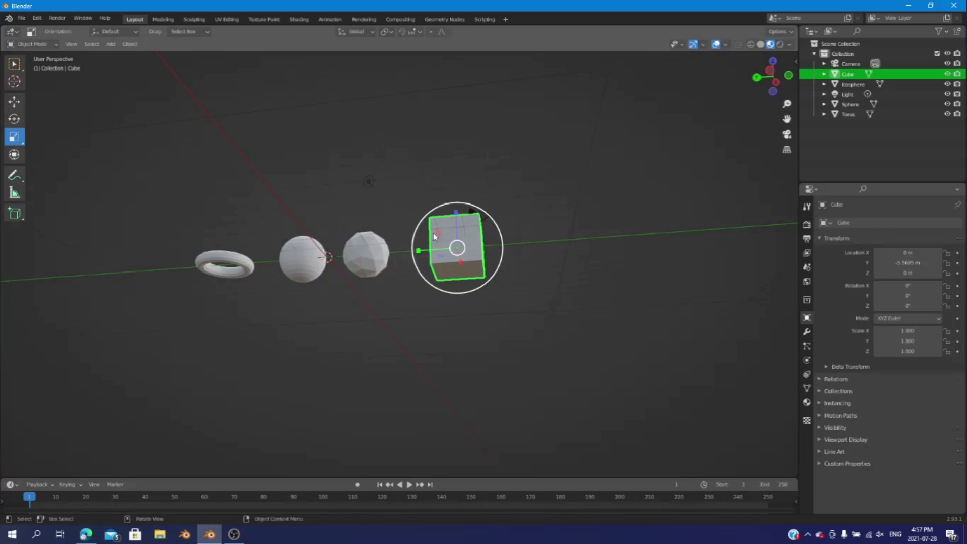
pyautogui.moveTo(455, 213)
pyautogui.mouseDown()
pyautogui.moveTo(458, 191)
pyautogui.moveTo(466, 222)
pyautogui.mouseUp()
pyautogui.hotkey('ctrl', 'z')
pyautogui.moveTo(462, 265); pyautogui.dragTo(486, 288)
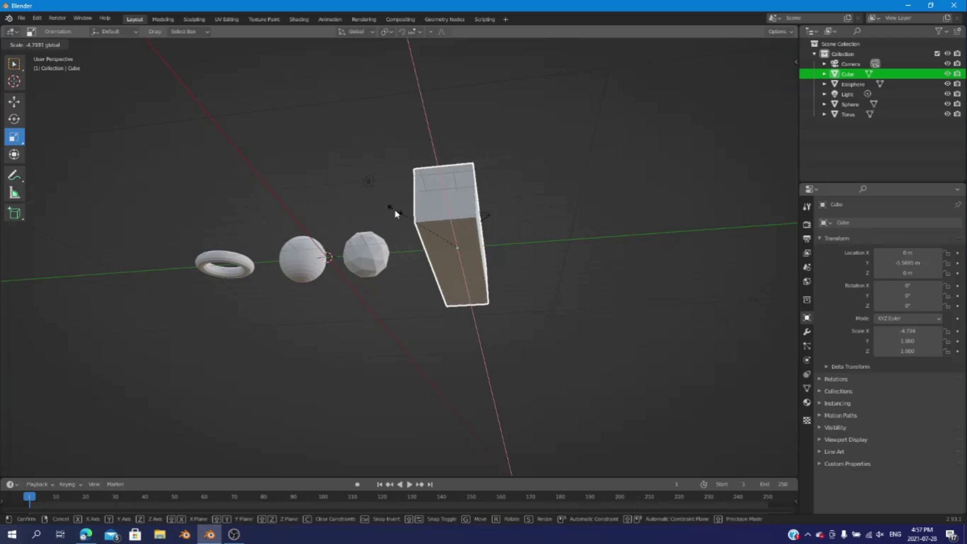
pyautogui.hotkey('ctrl', 'z')
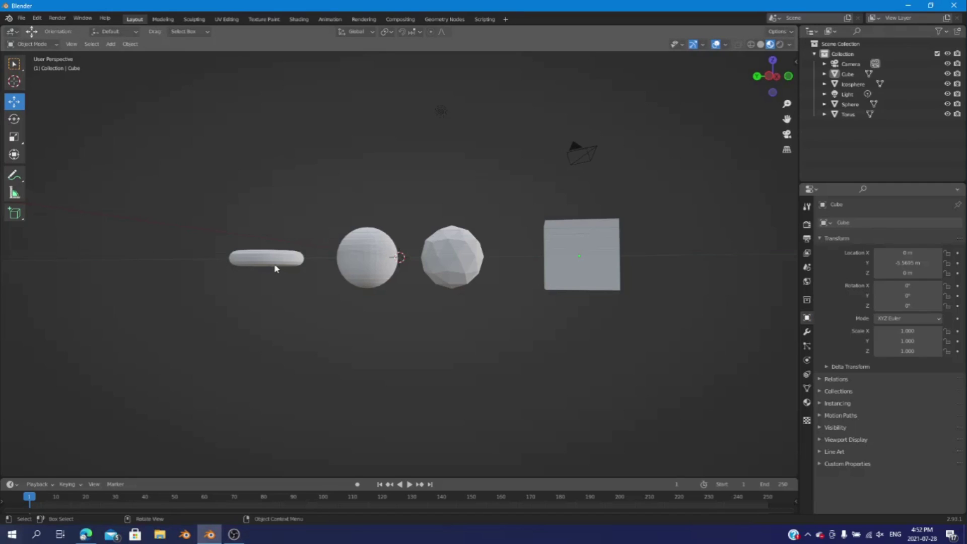
# Open the ico sphere in Edit Mode with face selection and the Move tool, and deselect all its faces
pyautogui.click(276, 269)
pyautogui.click(367, 257)
pyautogui.click(602, 246)
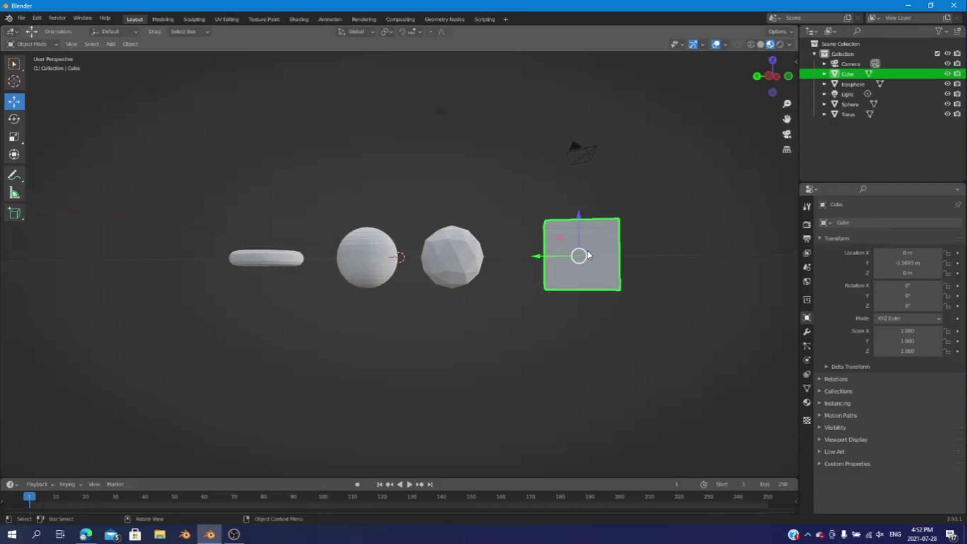
pyautogui.click(472, 249)
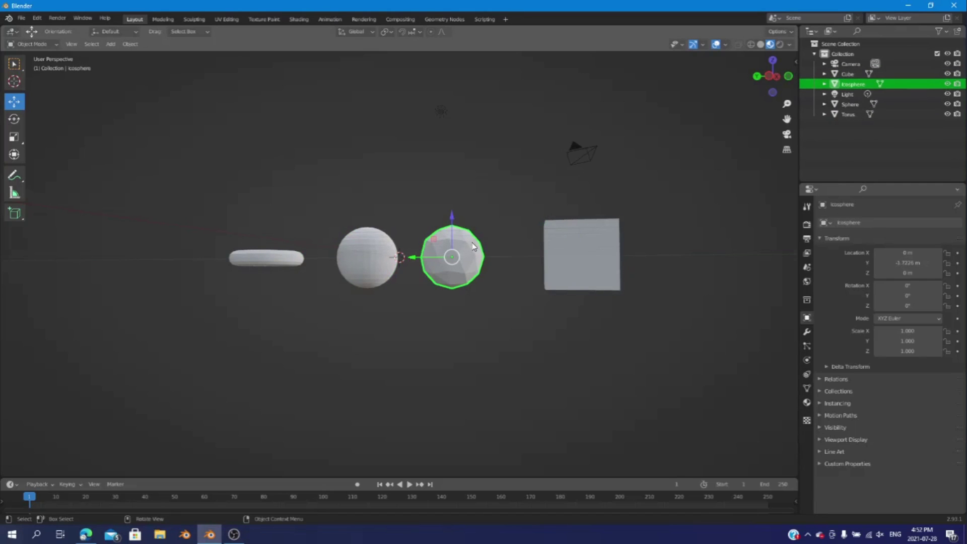
pyautogui.press('Tab')
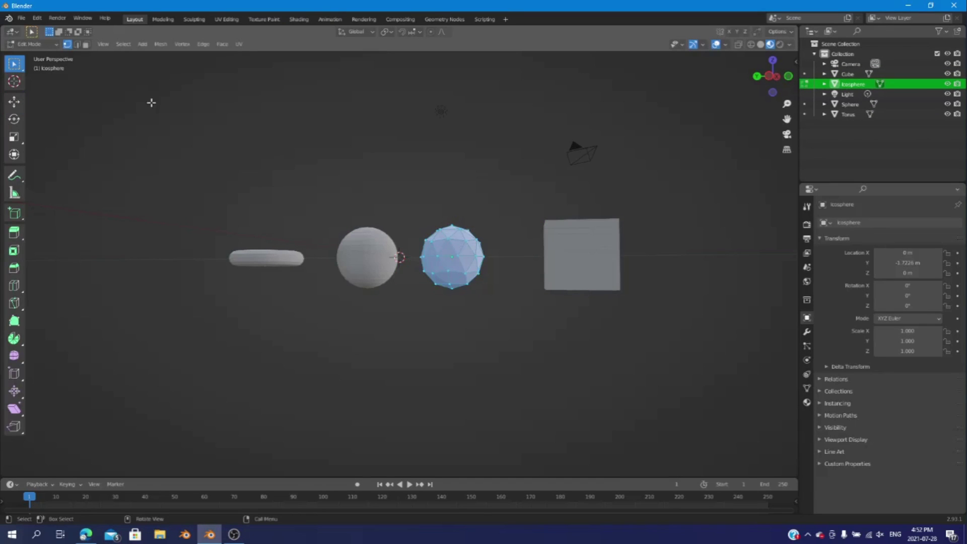
pyautogui.click(86, 44)
pyautogui.click(14, 101)
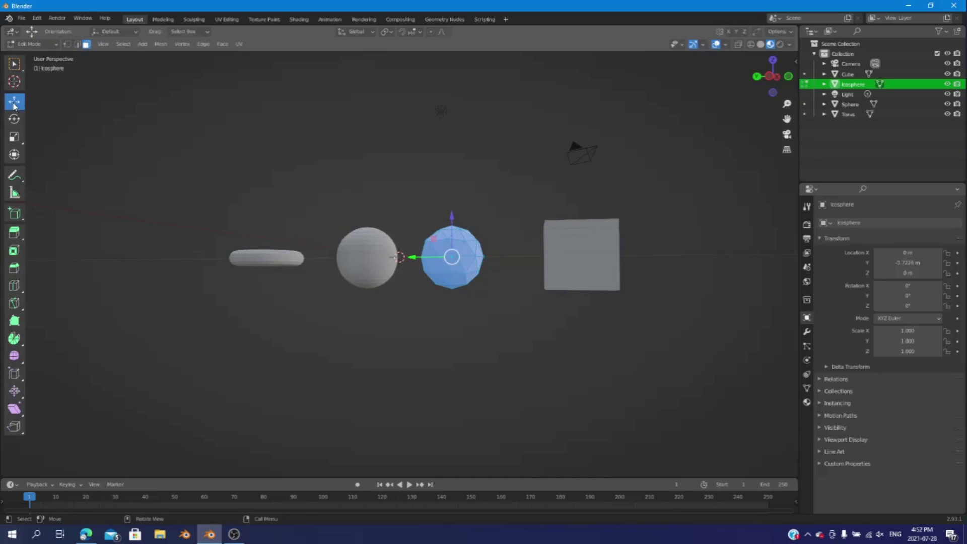
pyautogui.click(418, 114)
# Try moving individual faces of the ico sphere in different directions to deform its mesh
pyautogui.moveTo(776, 76); pyautogui.dragTo(755, 132)
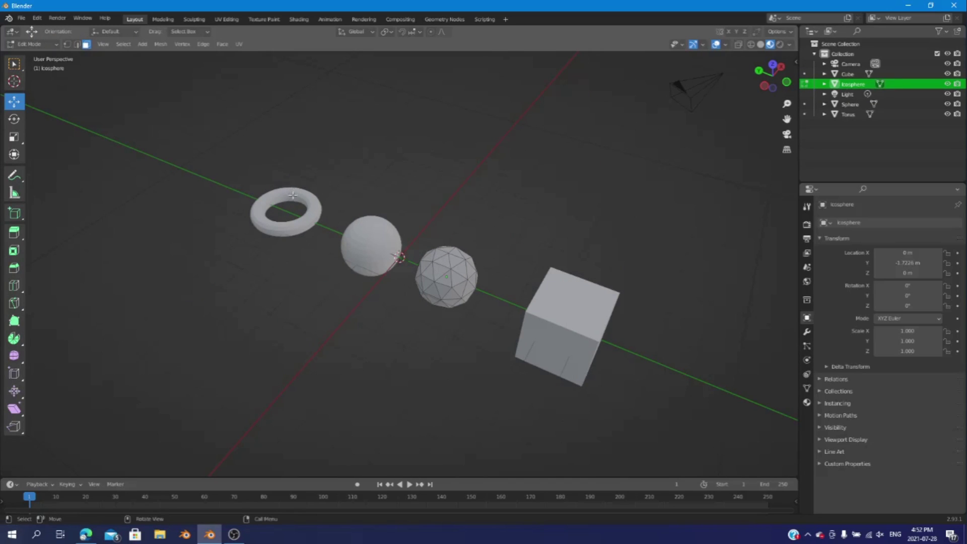
pyautogui.click(442, 270)
pyautogui.moveTo(441, 244); pyautogui.dragTo(383, 146)
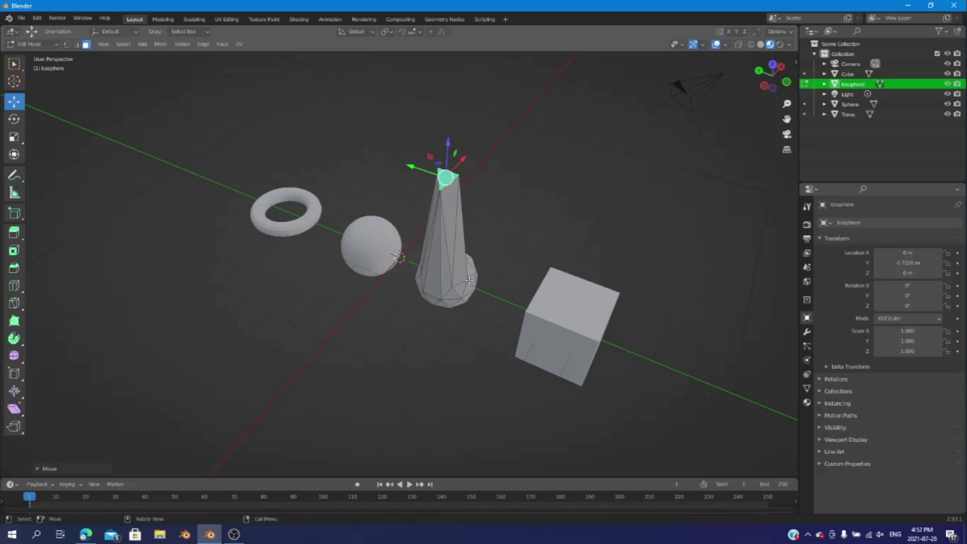
pyautogui.click(461, 267)
pyautogui.moveTo(427, 242); pyautogui.dragTo(512, 295)
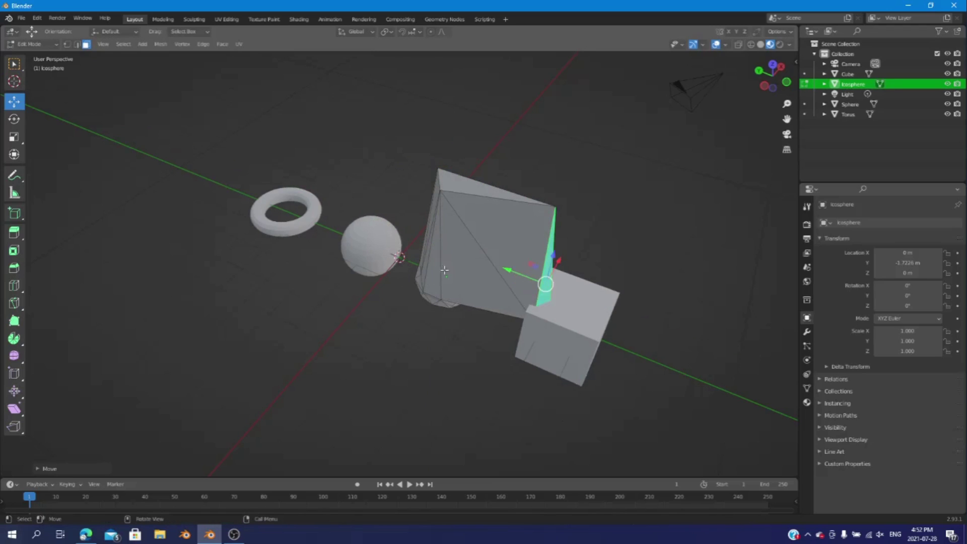
pyautogui.click(444, 270)
pyautogui.moveTo(479, 245); pyautogui.dragTo(423, 328)
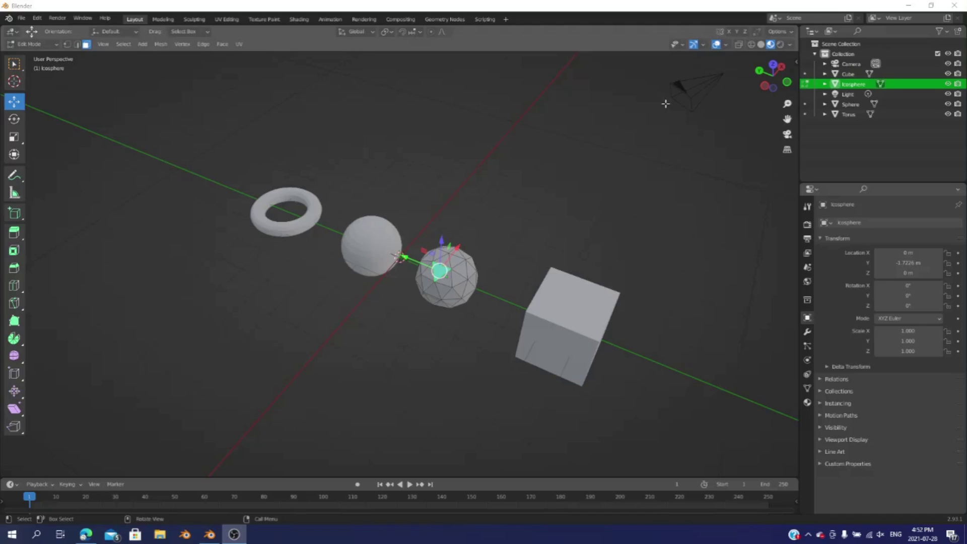
# Leave the ico sphere's mesh, open the cube in Edit Mode with the Loop Cut tool, and view it from the side
pyautogui.click(665, 103)
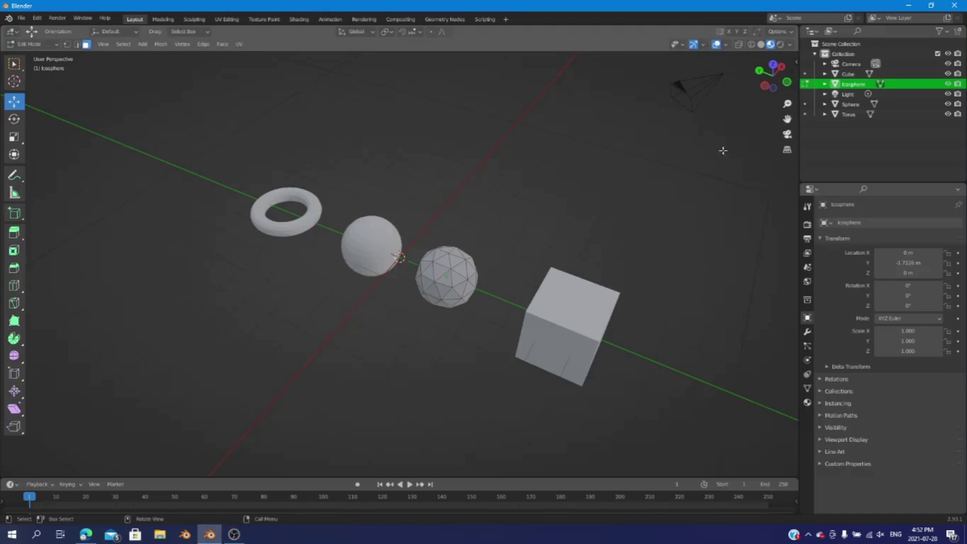
pyautogui.click(771, 79)
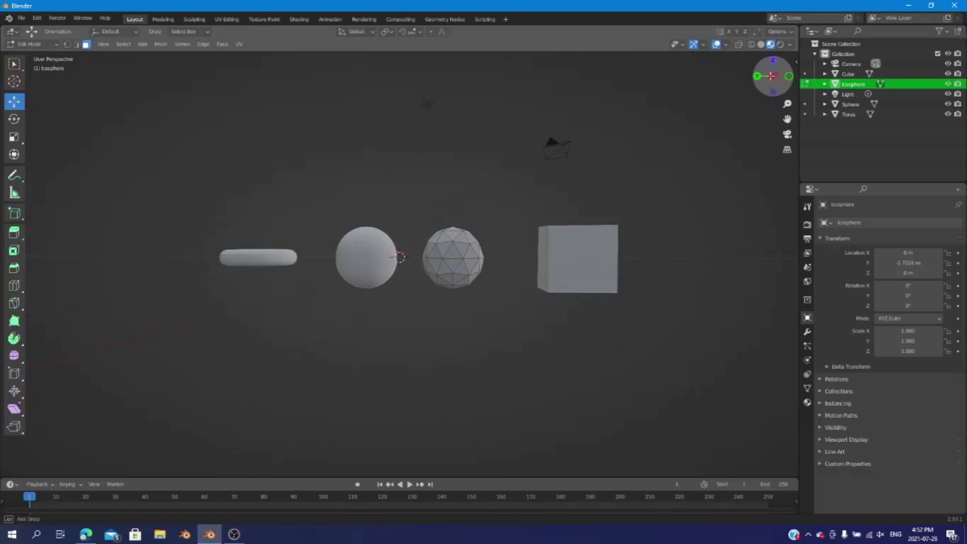
pyautogui.click(14, 285)
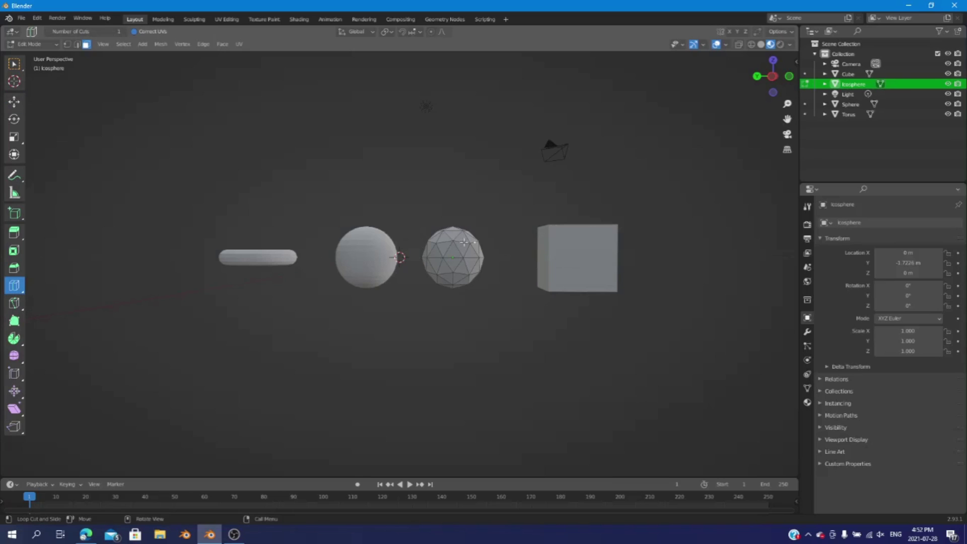
pyautogui.hotkey('alt', 'q')
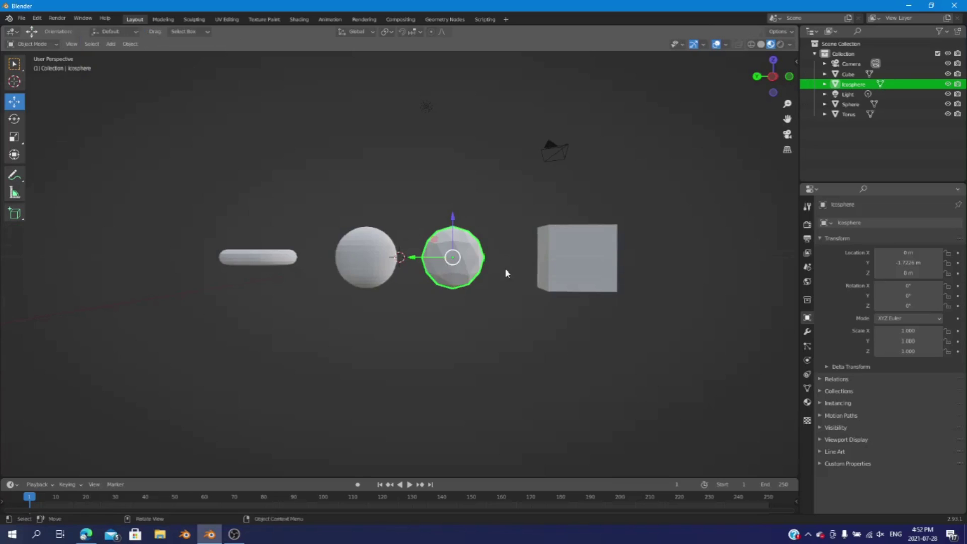
pyautogui.click(570, 276)
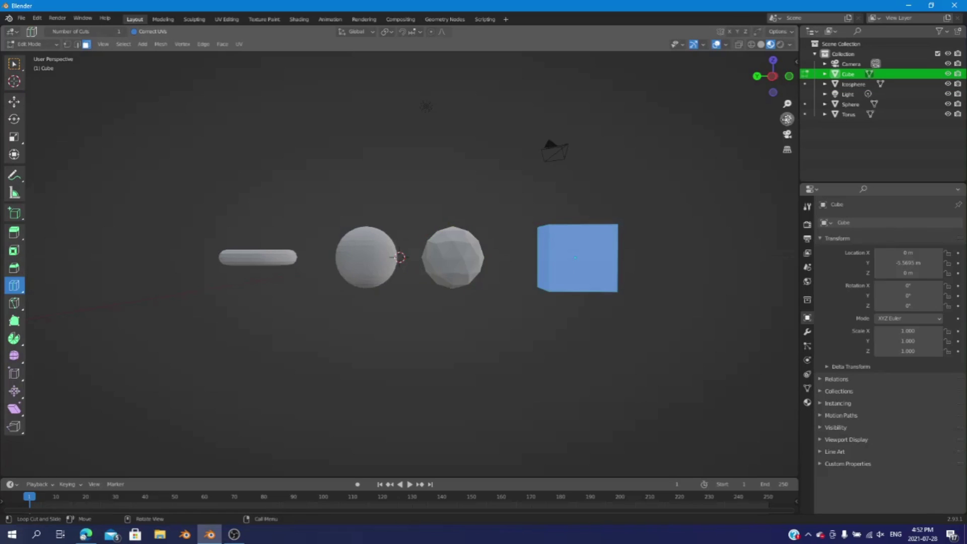
pyautogui.moveTo(786, 119); pyautogui.dragTo(694, 119)
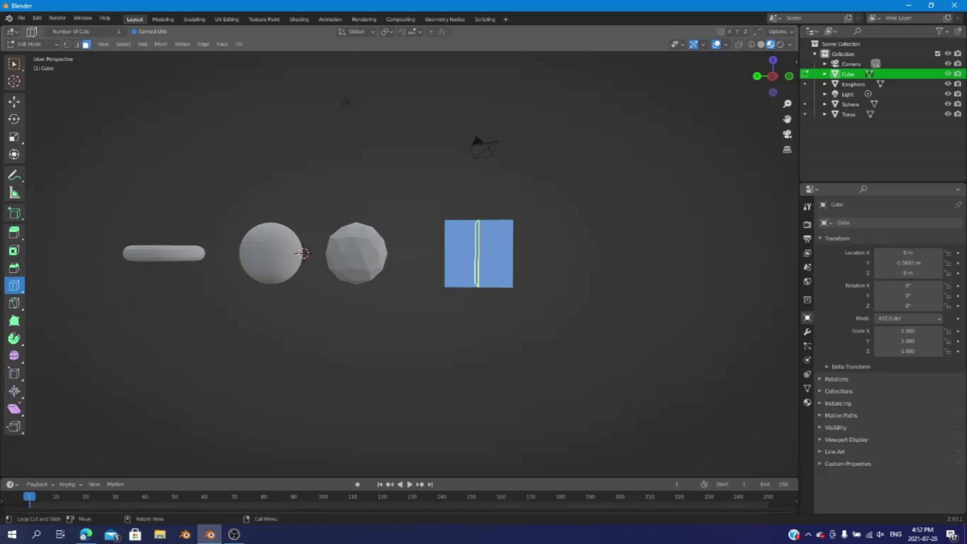
# Try dividing the cube with four vertical and four horizontal loop cuts
pyautogui.click(478, 226)
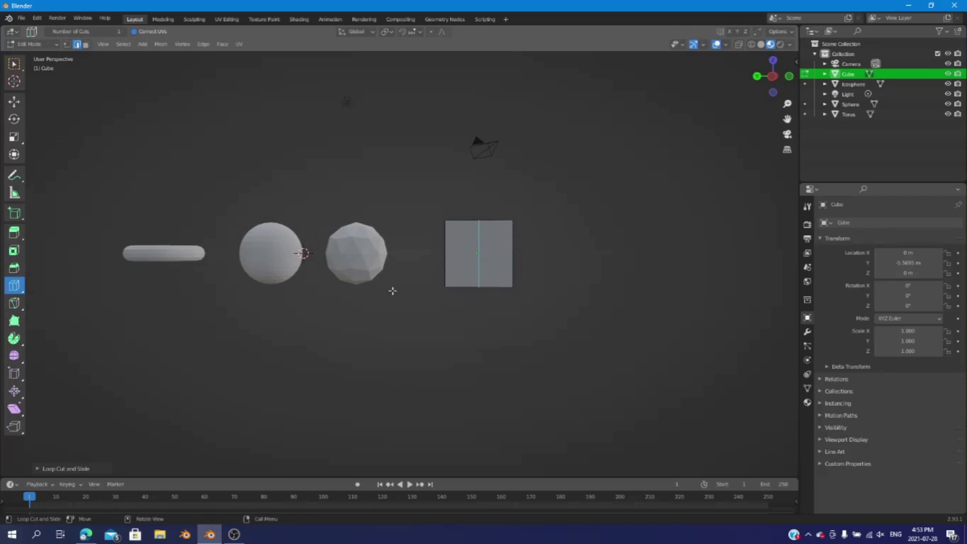
pyautogui.click(516, 254)
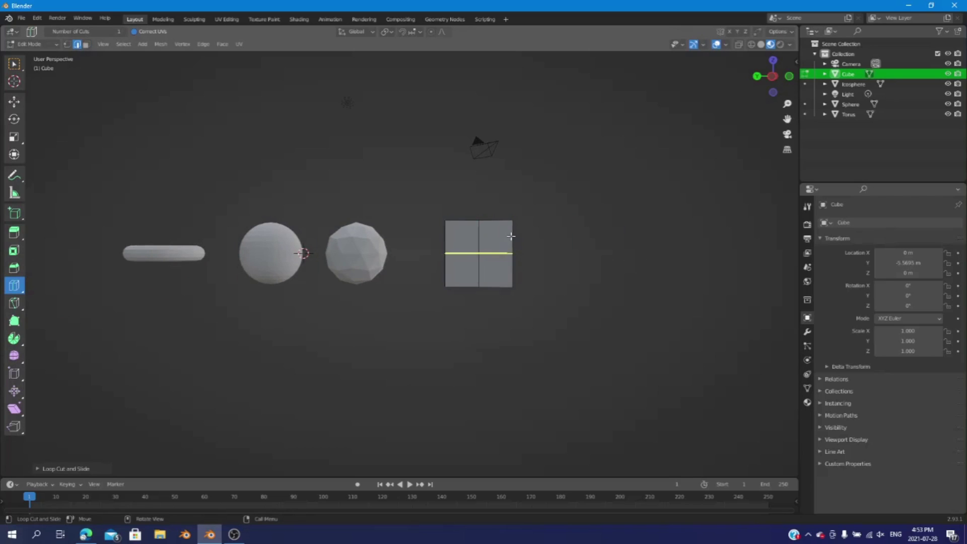
pyautogui.click(466, 232)
pyautogui.click(470, 235)
pyautogui.click(471, 262)
pyautogui.click(496, 233)
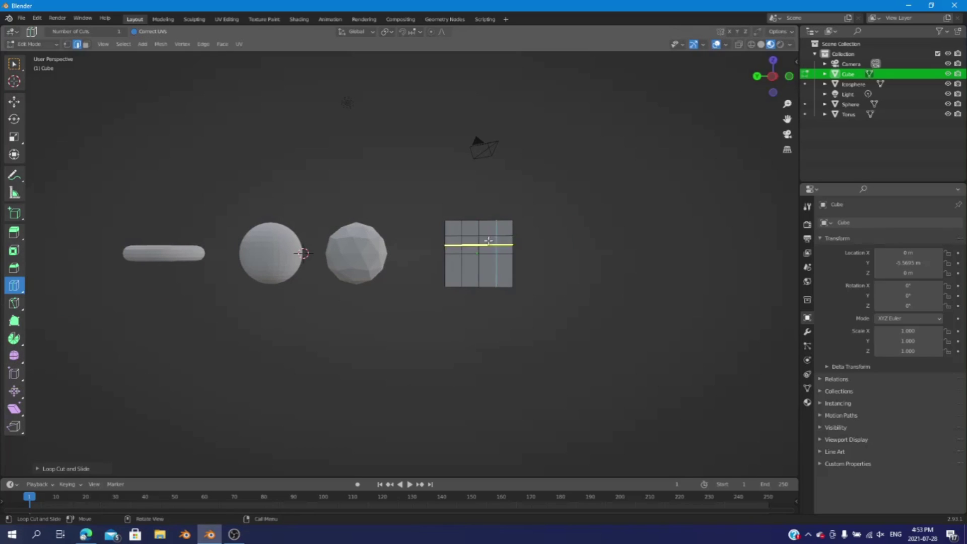
pyautogui.click(488, 240)
pyautogui.click(483, 269)
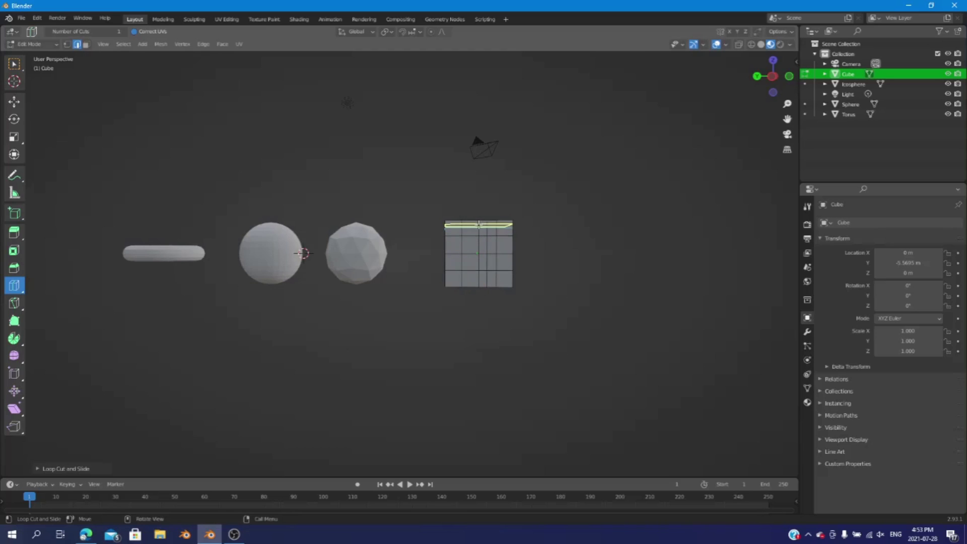
pyautogui.click(478, 224)
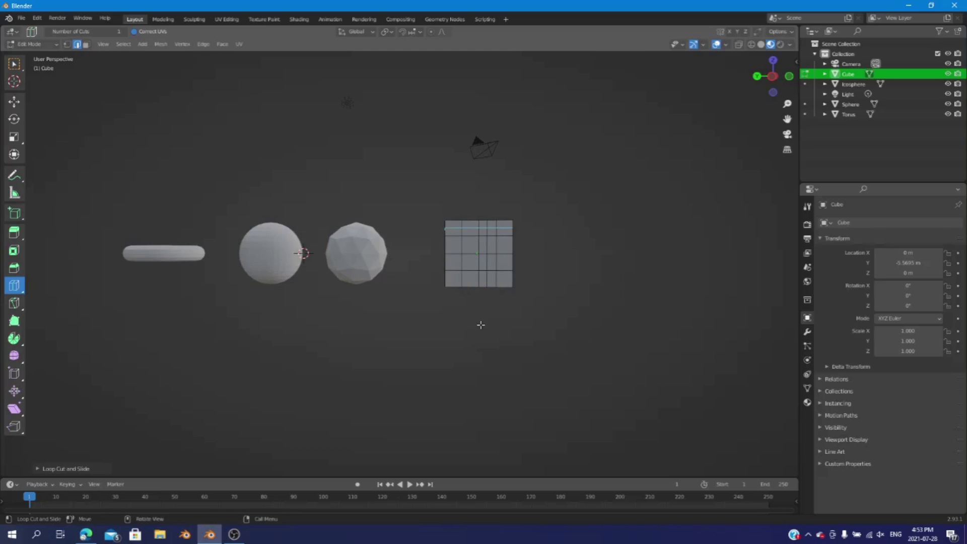
# Try cutting a zigzag line across the cube's side face with the Knife tool
pyautogui.click(13, 306)
pyautogui.click(463, 236)
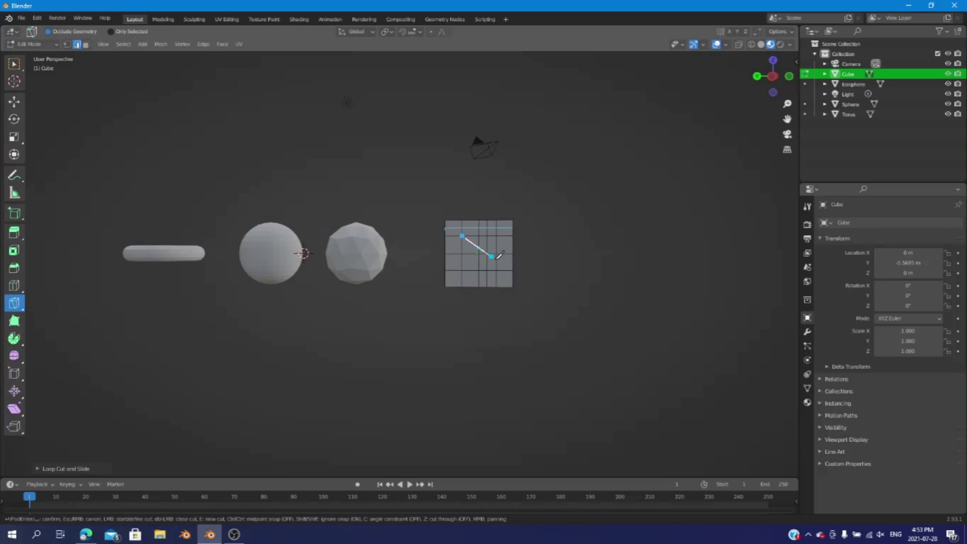
pyautogui.click(494, 259)
pyautogui.click(483, 279)
pyautogui.click(474, 259)
pyautogui.click(495, 245)
pyautogui.click(479, 237)
pyautogui.press('Return')
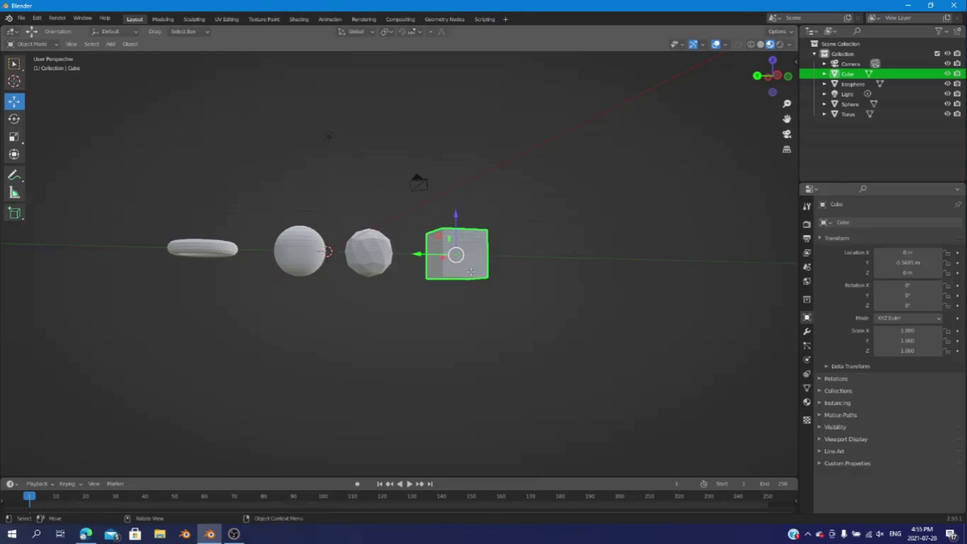
# Try extruding the cube's top face upward by roughly the cube's own height in Edit Mode with face selection
pyautogui.press('Tab')
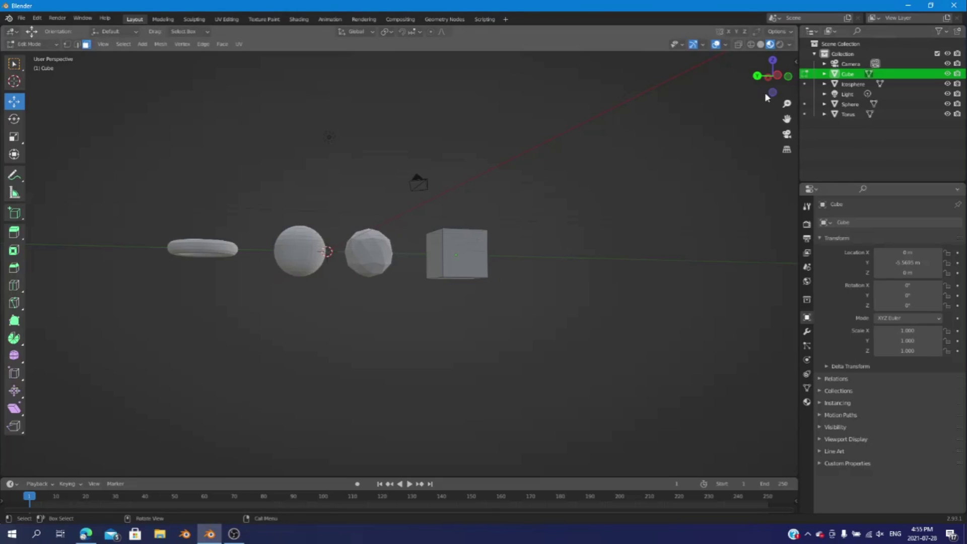
pyautogui.moveTo(771, 75); pyautogui.dragTo(629, 185)
pyautogui.click(474, 235)
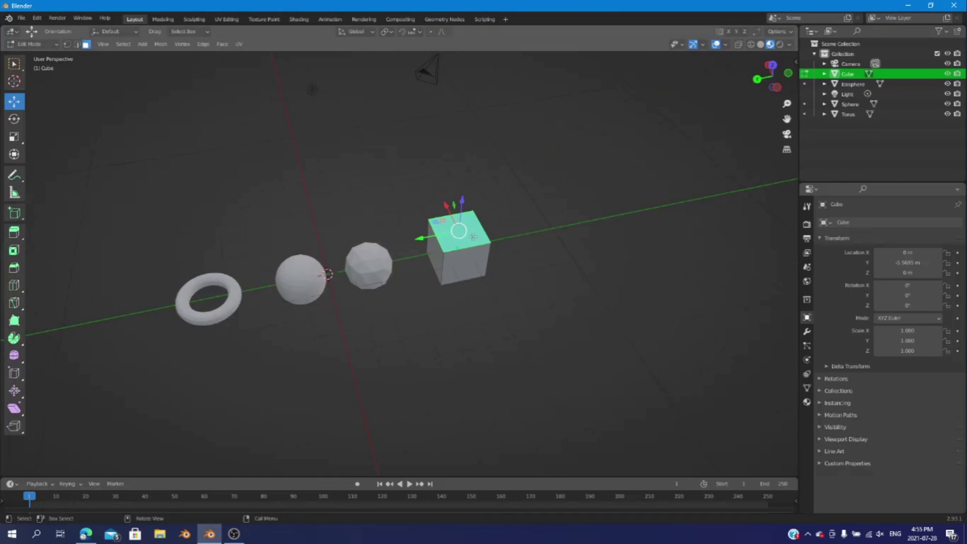
pyautogui.click(77, 45)
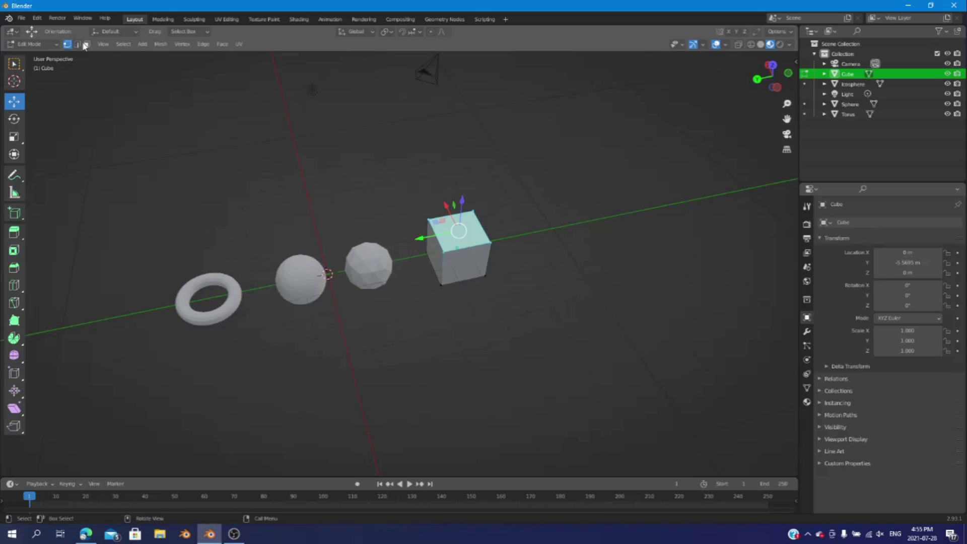
pyautogui.click(85, 45)
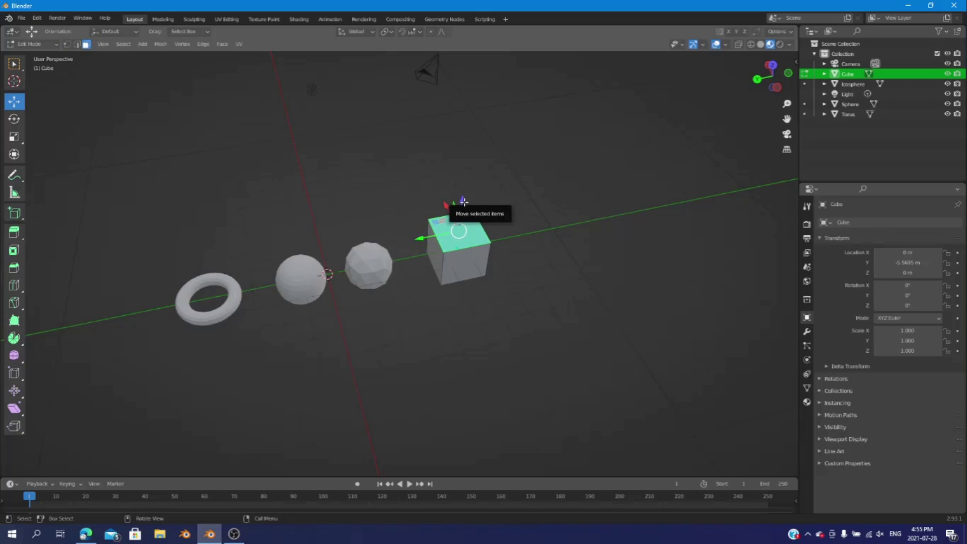
pyautogui.press('e')
pyautogui.click(454, 150)
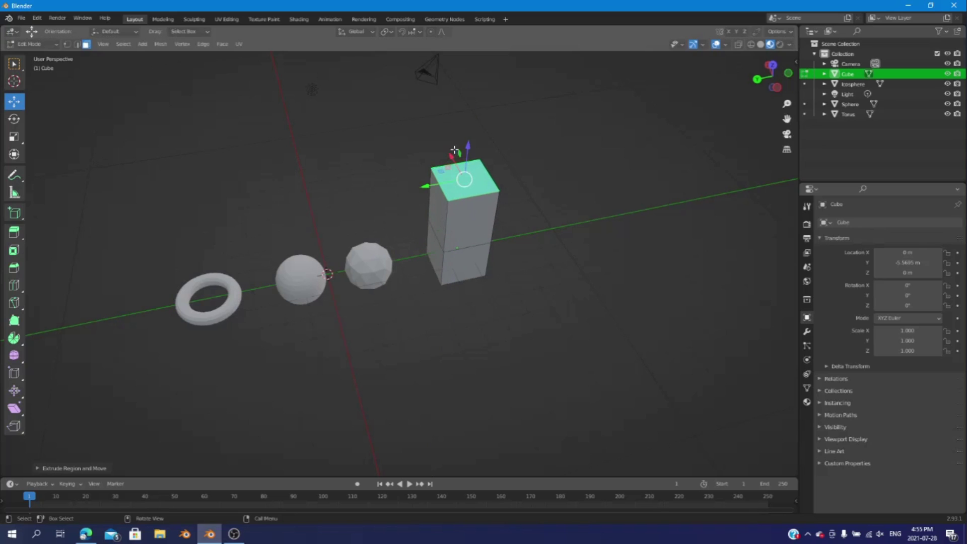
# Try extruding the cube's lower side face toward the ico sphere and its lower negative X face slightly outward
pyautogui.click(436, 248)
pyautogui.press('e')
pyautogui.click(424, 249)
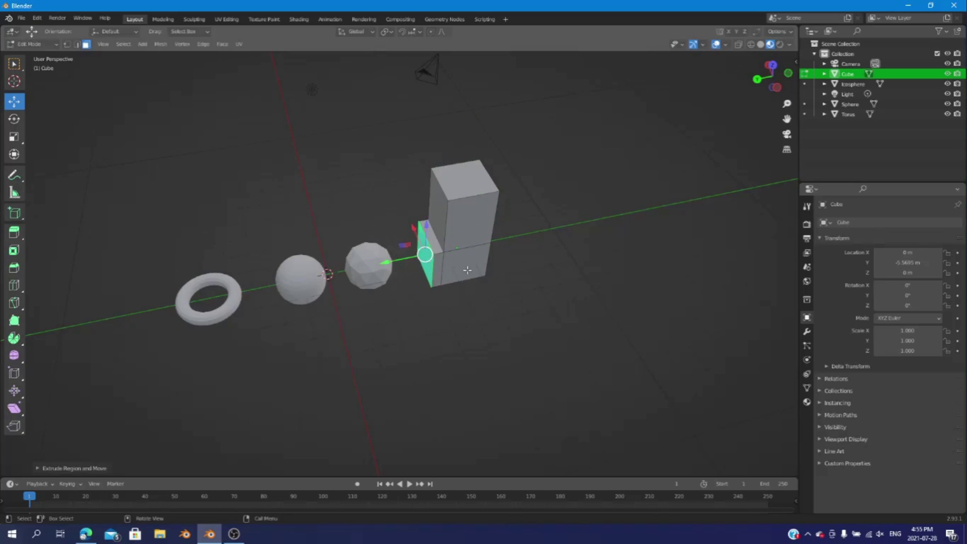
pyautogui.click(463, 263)
pyautogui.press('e')
pyautogui.click(468, 276)
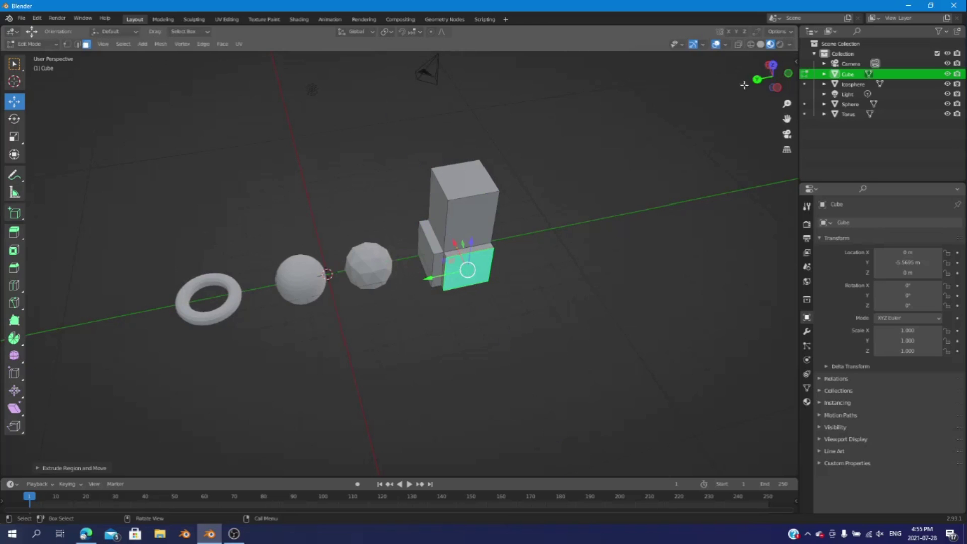
# Try extruding the cube's lower face opposite the ico sphere and its lower positive X face slightly outward
pyautogui.moveTo(770, 77); pyautogui.dragTo(576, 243)
pyautogui.click(458, 311)
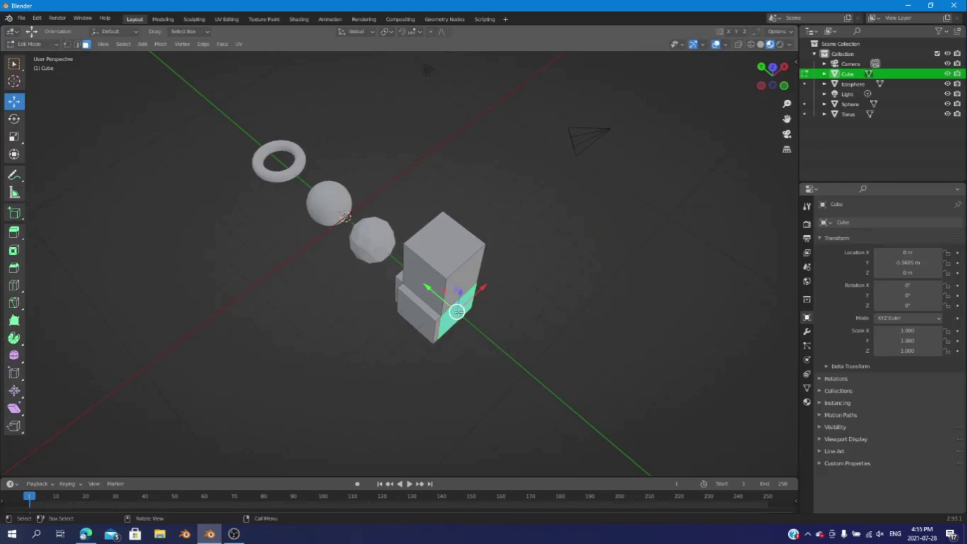
pyautogui.press('e')
pyautogui.click(464, 321)
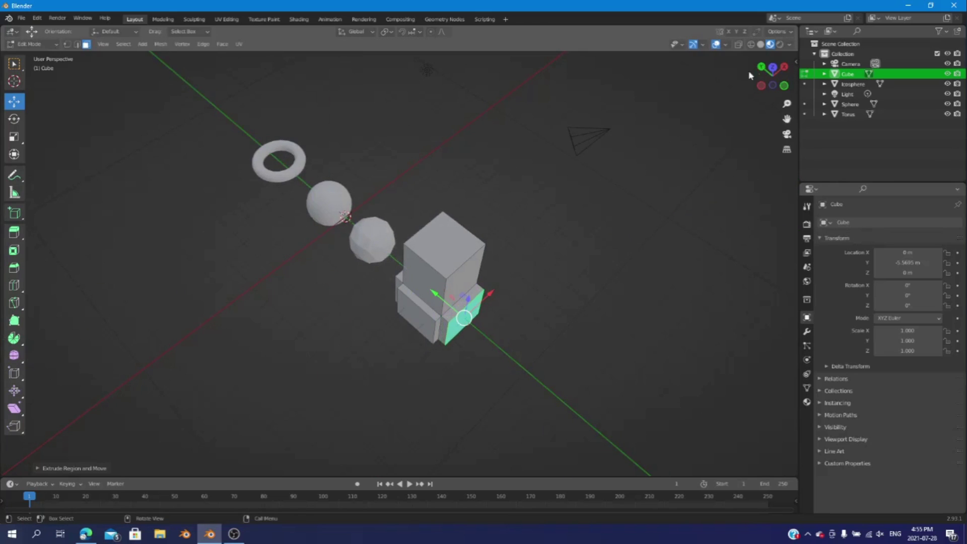
pyautogui.moveTo(765, 76); pyautogui.dragTo(652, 50)
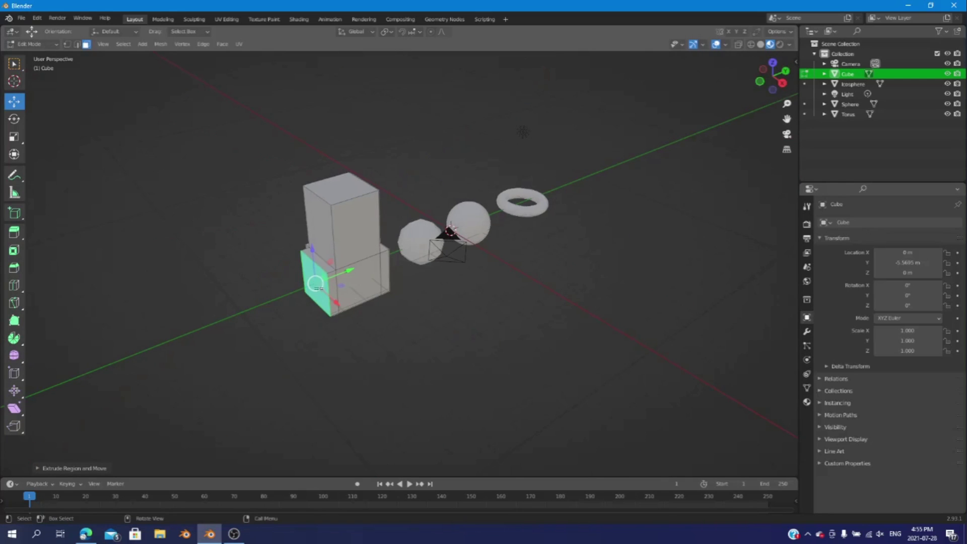
pyautogui.click(365, 279)
pyautogui.press('e')
pyautogui.click(383, 287)
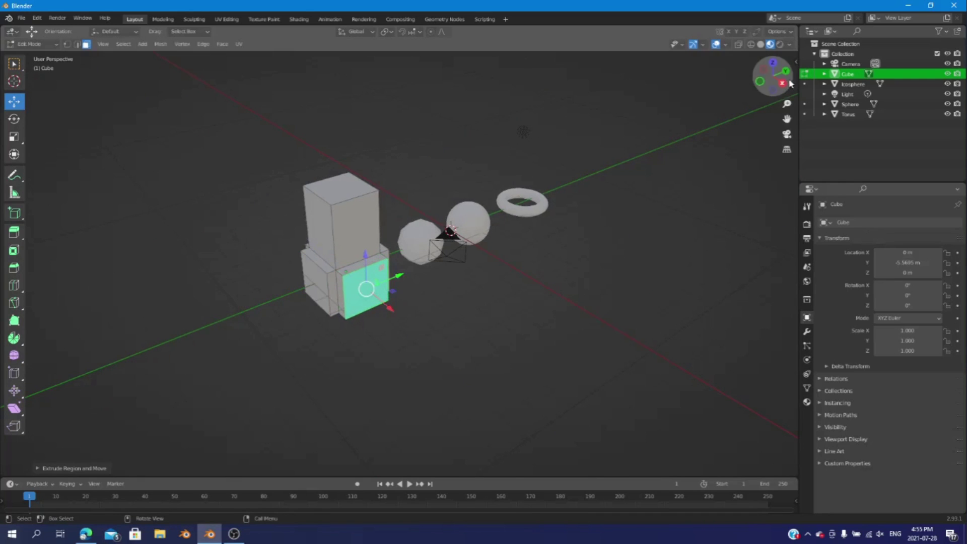
# Try extruding the cube's bottom face slightly outward, and return to Object Mode
pyautogui.moveTo(771, 75); pyautogui.dragTo(791, 83)
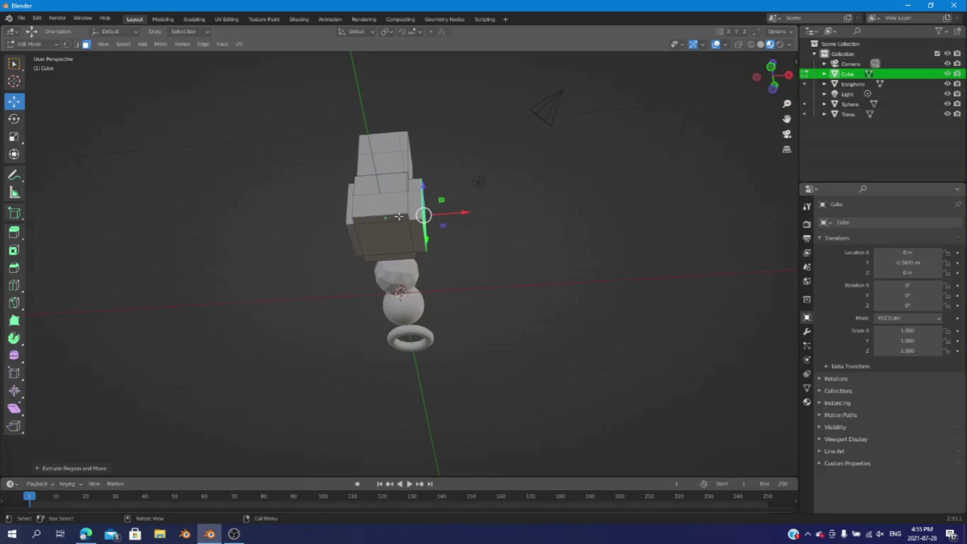
pyautogui.click(397, 242)
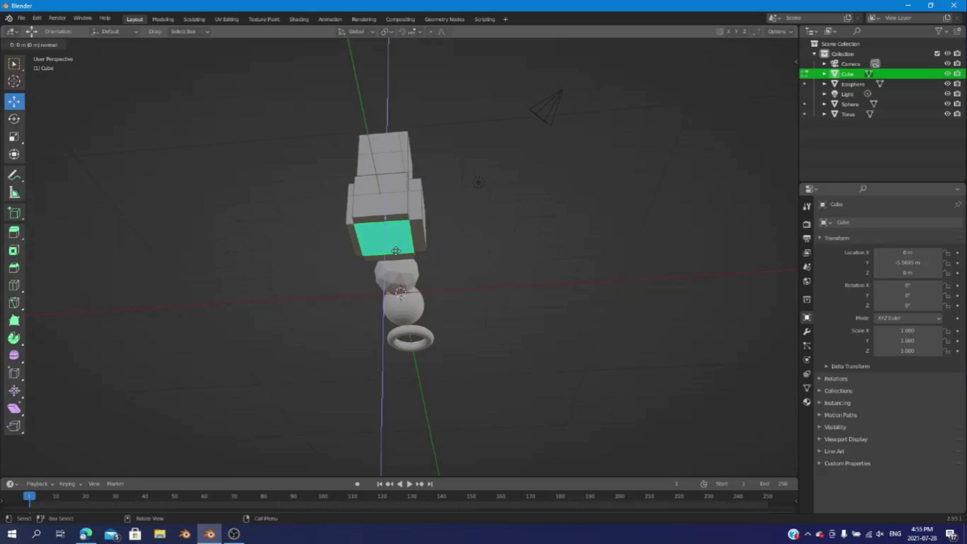
pyautogui.press('Tab')
pyautogui.press('Tab')
pyautogui.press('Tab')
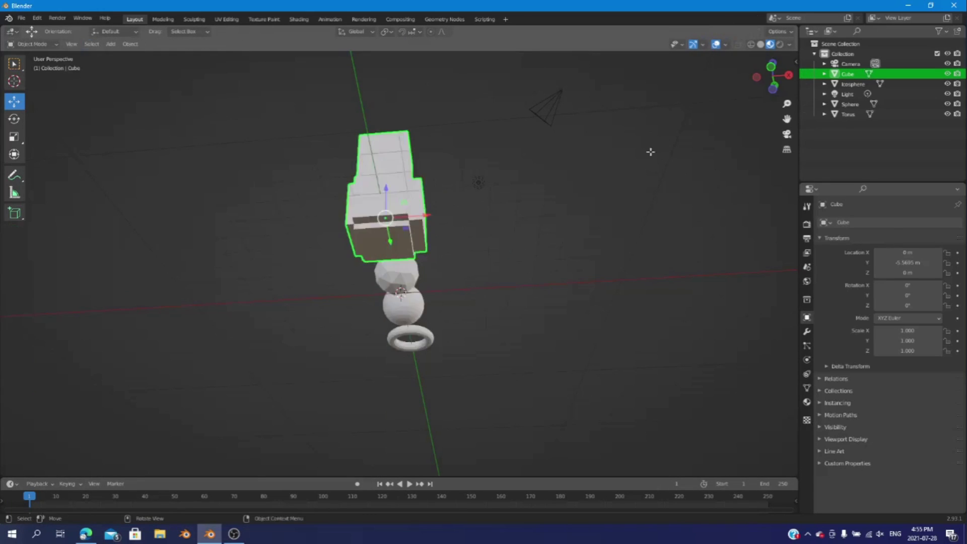
pyautogui.click(789, 45)
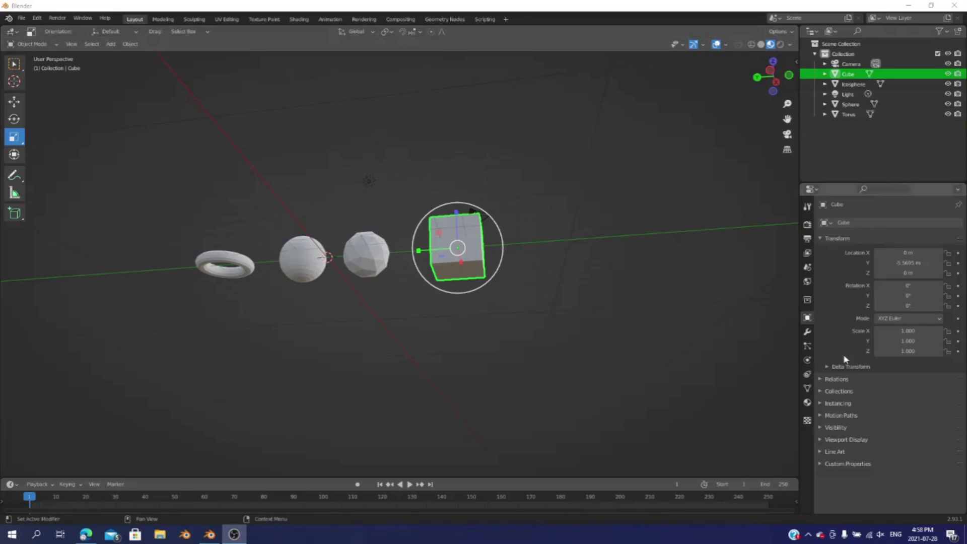
# Add a new material to the cube
pyautogui.click(14, 106)
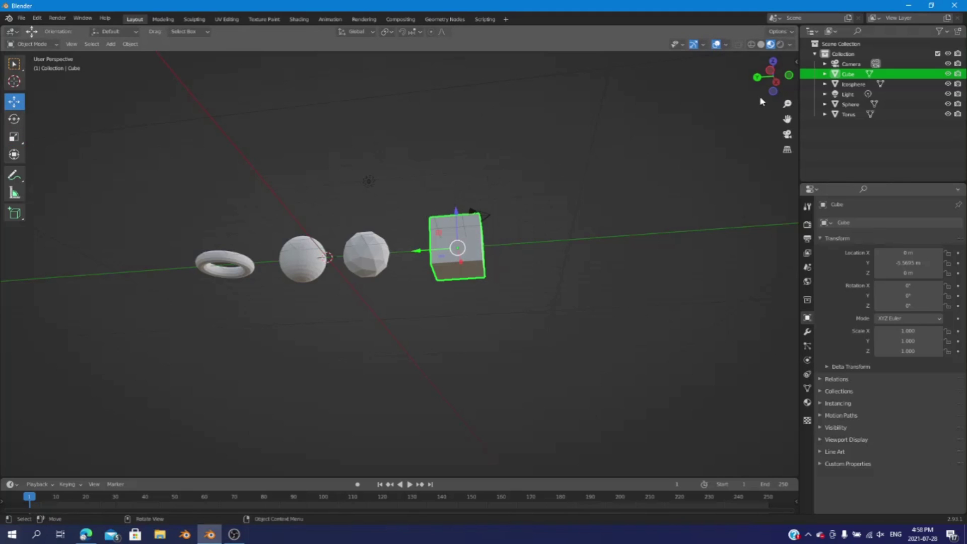
pyautogui.moveTo(761, 99); pyautogui.dragTo(493, 123)
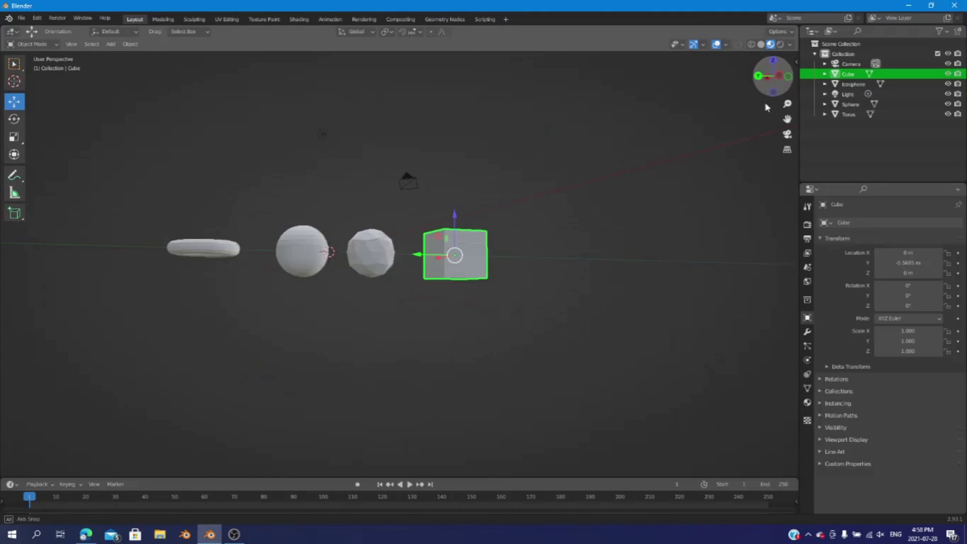
pyautogui.click(806, 403)
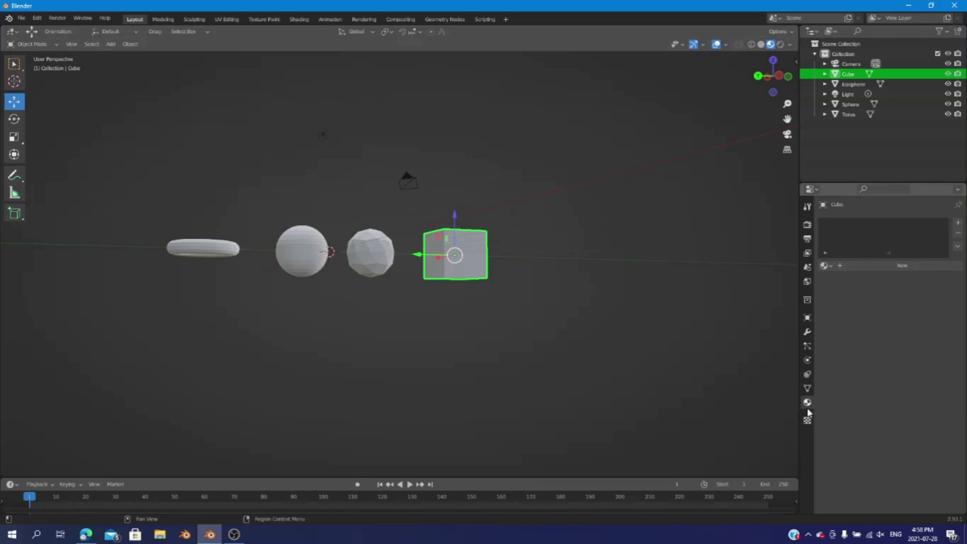
pyautogui.click(868, 266)
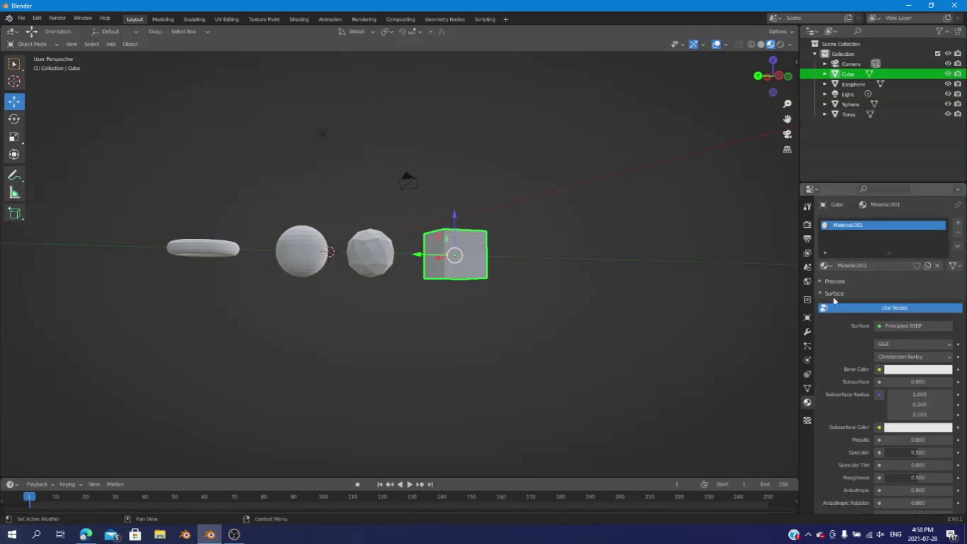
# Turn off Use Nodes for the cube's material and set its base color to orange
pyautogui.click(896, 309)
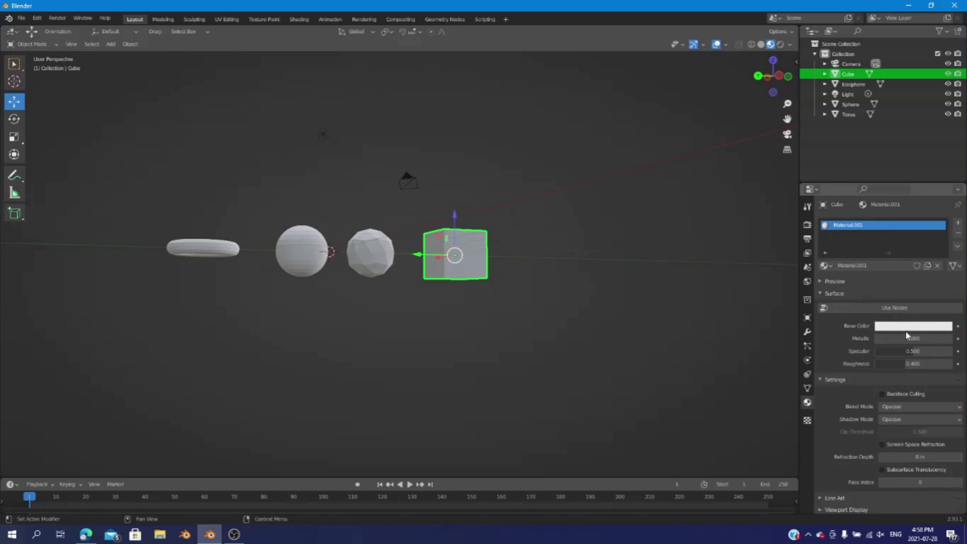
pyautogui.click(896, 327)
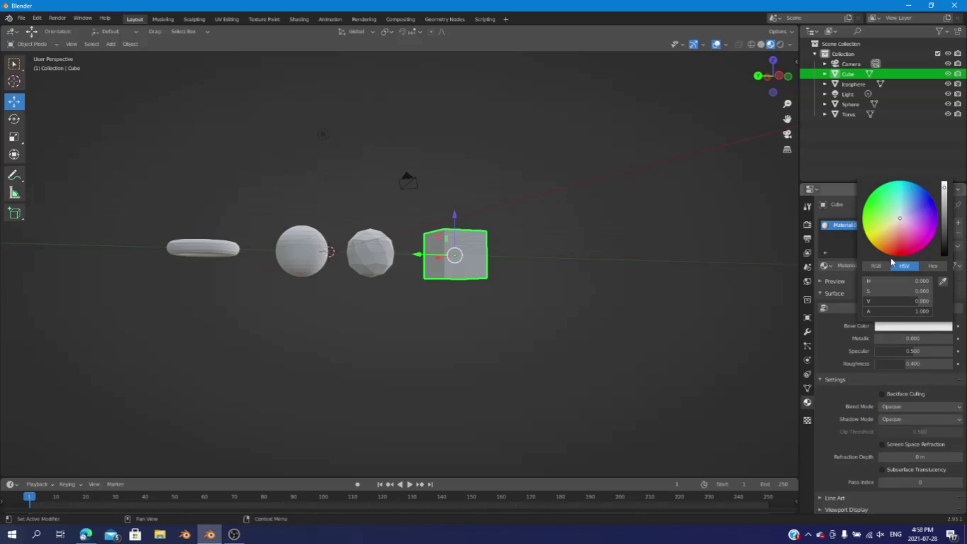
pyautogui.moveTo(892, 261); pyautogui.dragTo(874, 246)
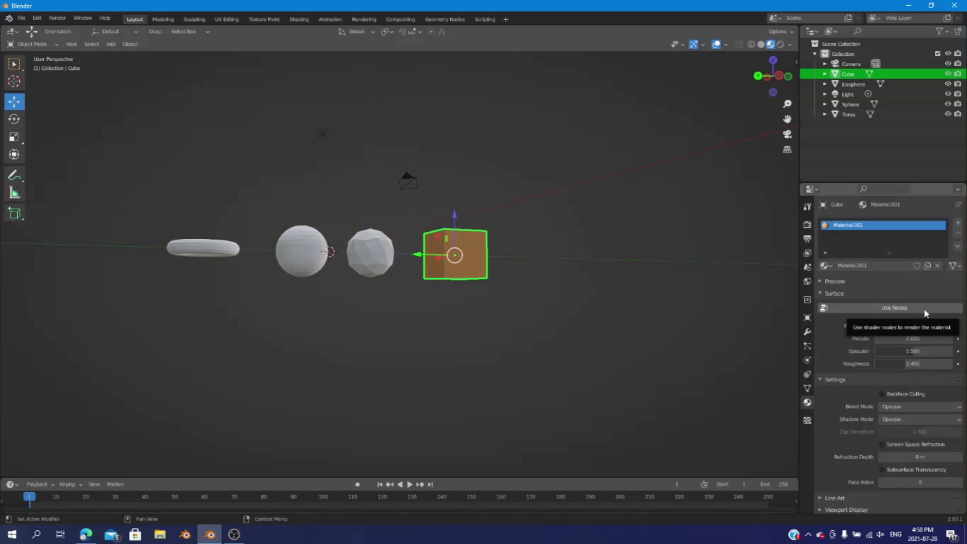
# Turn Use Nodes back on for the cube's material and set its base color to blue
pyautogui.click(925, 308)
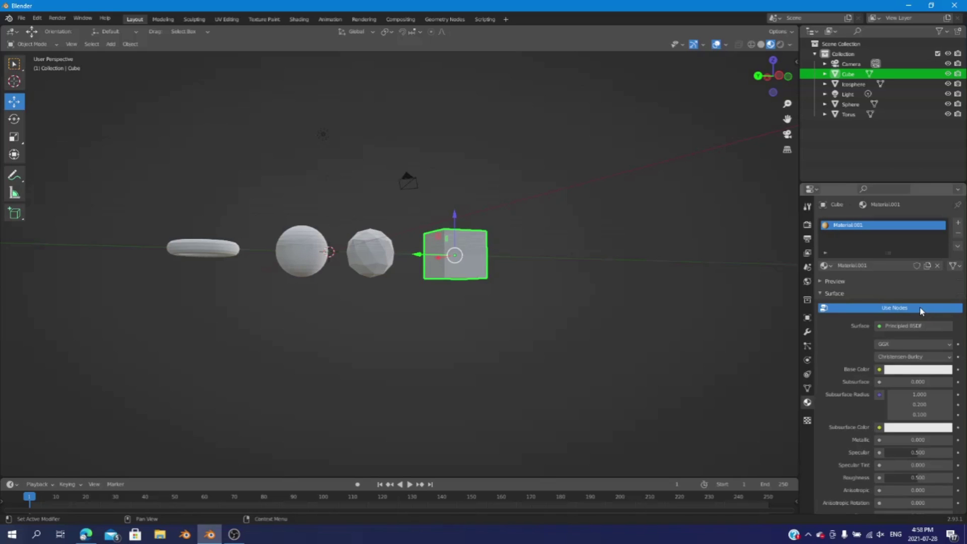
pyautogui.click(917, 369)
pyautogui.click(928, 241)
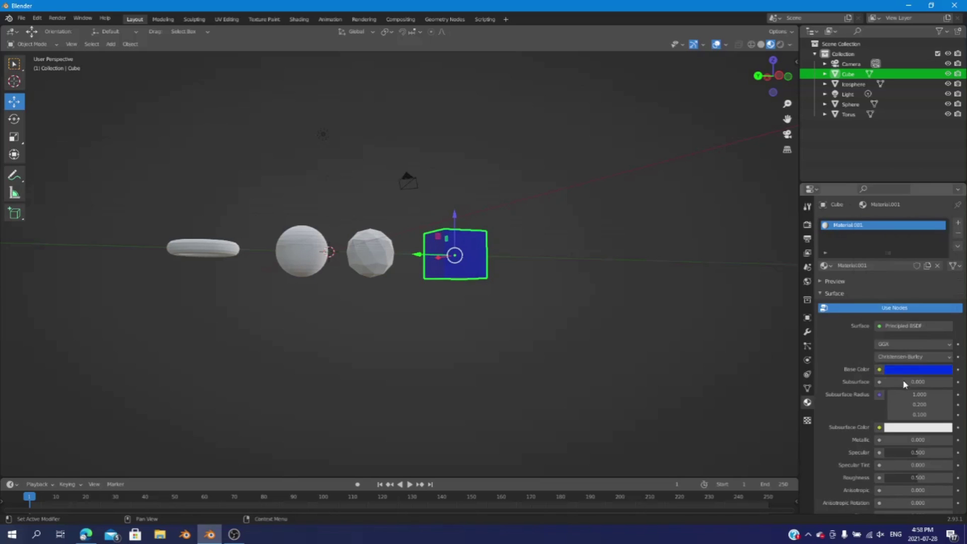
# Set the Subsurface value of the cube's material to 1.000
pyautogui.moveTo(917, 382); pyautogui.dragTo(953, 384)
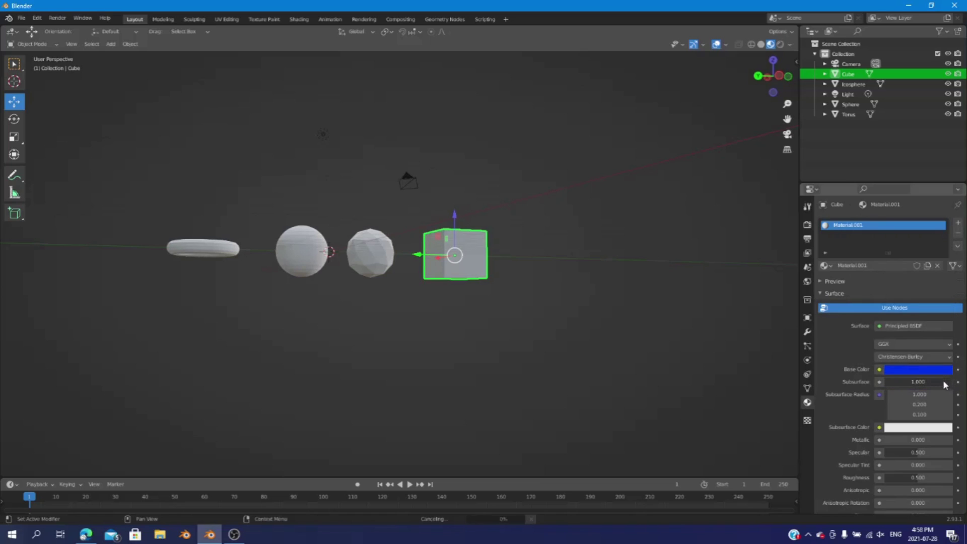
pyautogui.click(921, 382)
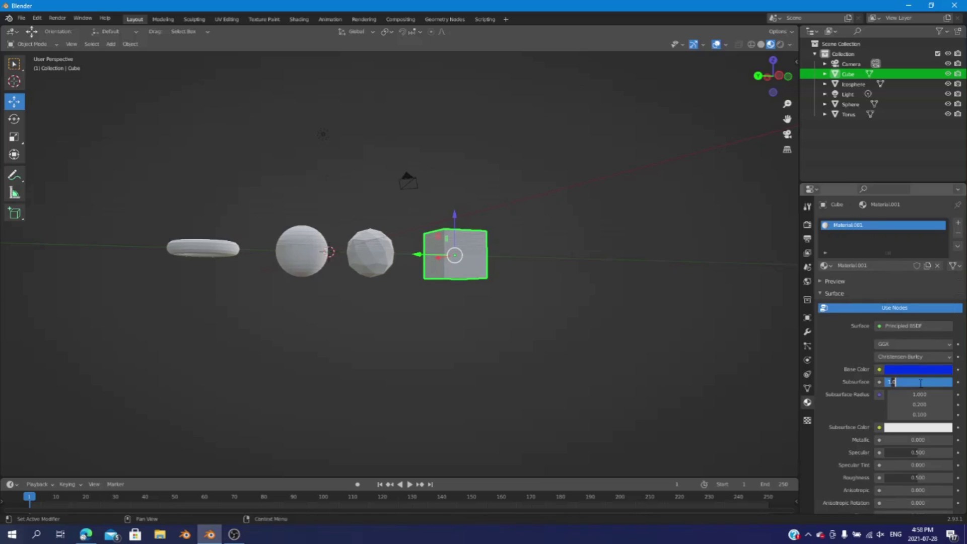
pyautogui.press('Return')
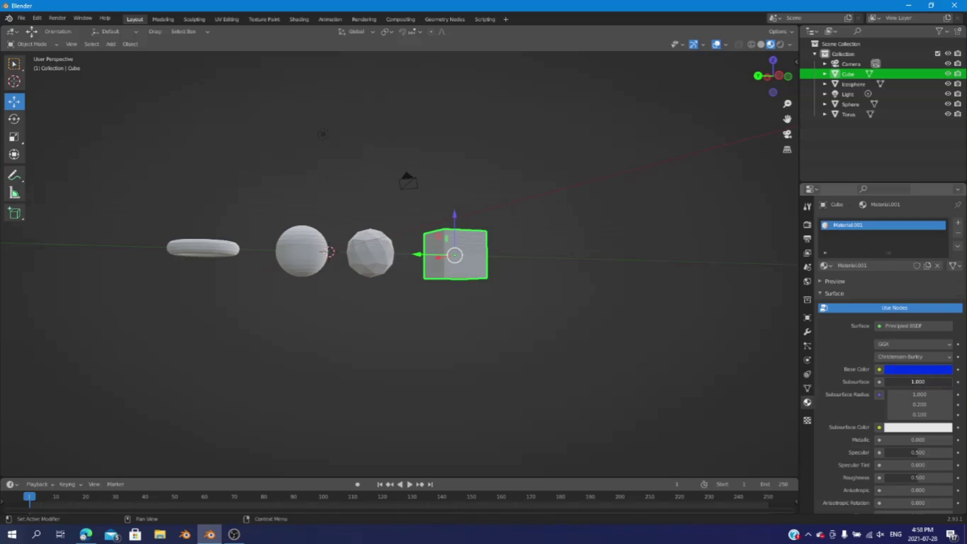
# Try the cube's material with Subsurface at 0.000, the first Subsurface Radius value at 0.000 and Metallic at 1.000
pyautogui.moveTo(949, 382); pyautogui.dragTo(884, 381)
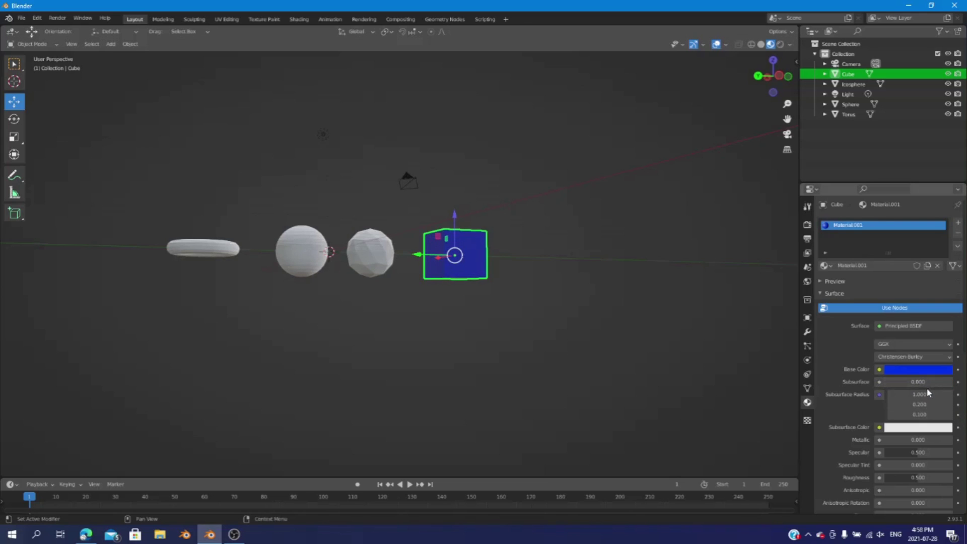
pyautogui.moveTo(901, 394); pyautogui.dragTo(856, 394)
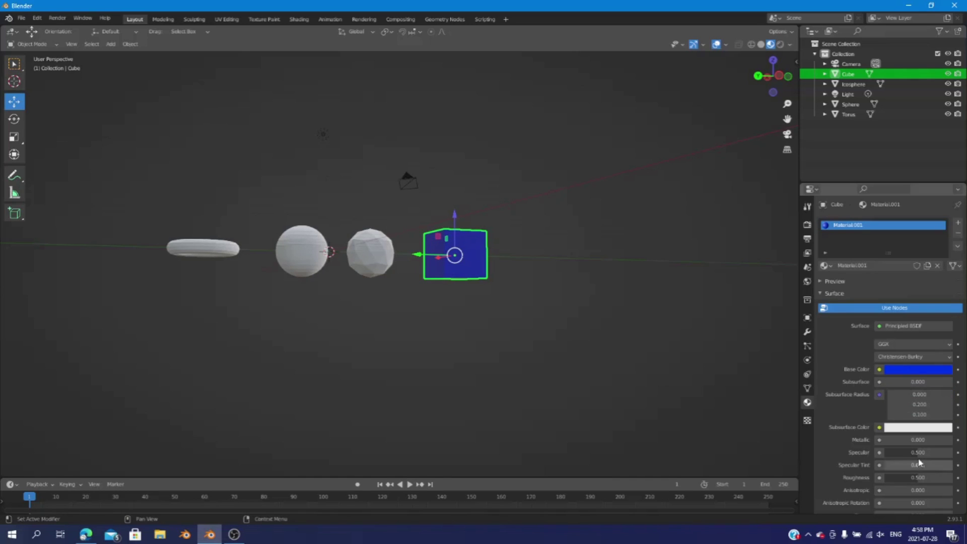
pyautogui.moveTo(905, 441); pyautogui.dragTo(949, 440)
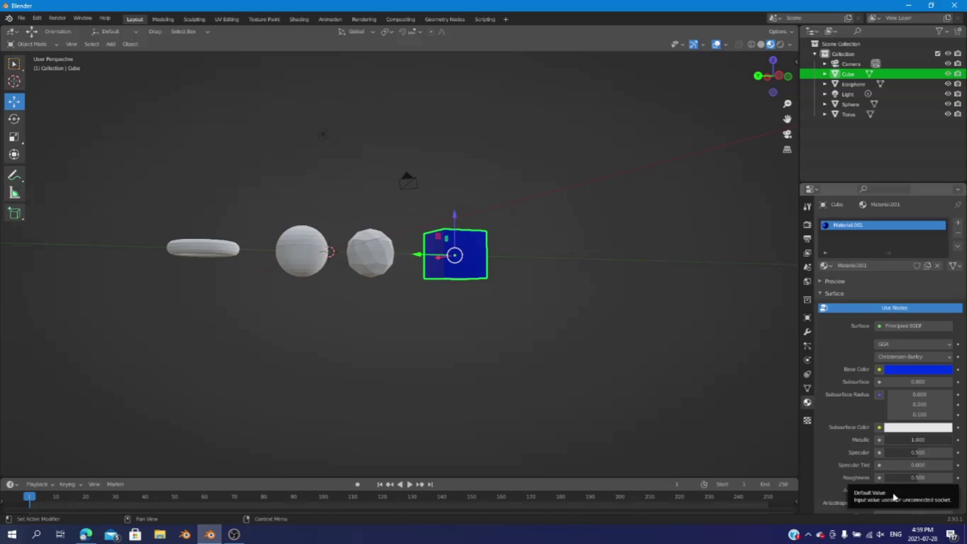
# Undo the last Metallic, Subsurface Radius and Subsurface changes on the cube's material
pyautogui.hotkey('ctrl', 'z')
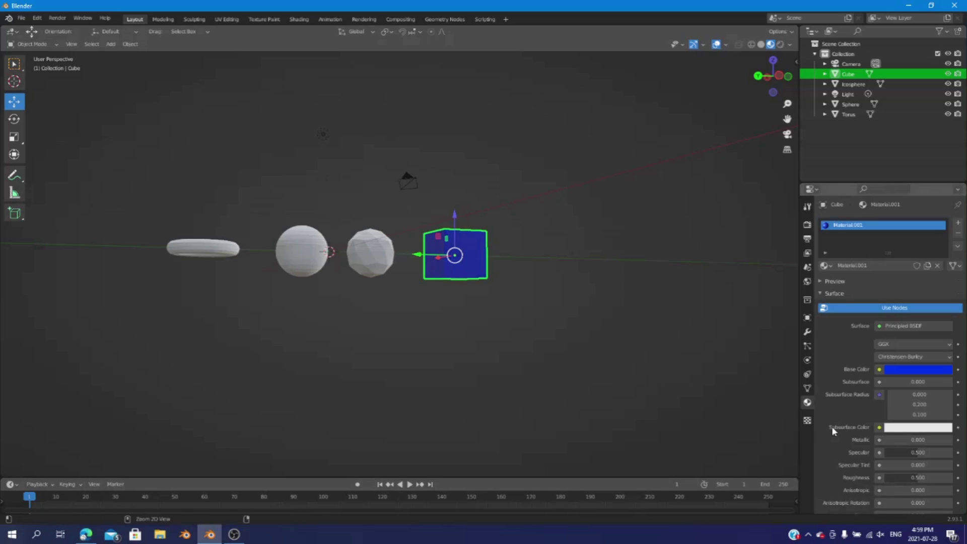
pyautogui.hotkey('ctrl', 'z')
pyautogui.hotkey('ctrl', 'z')
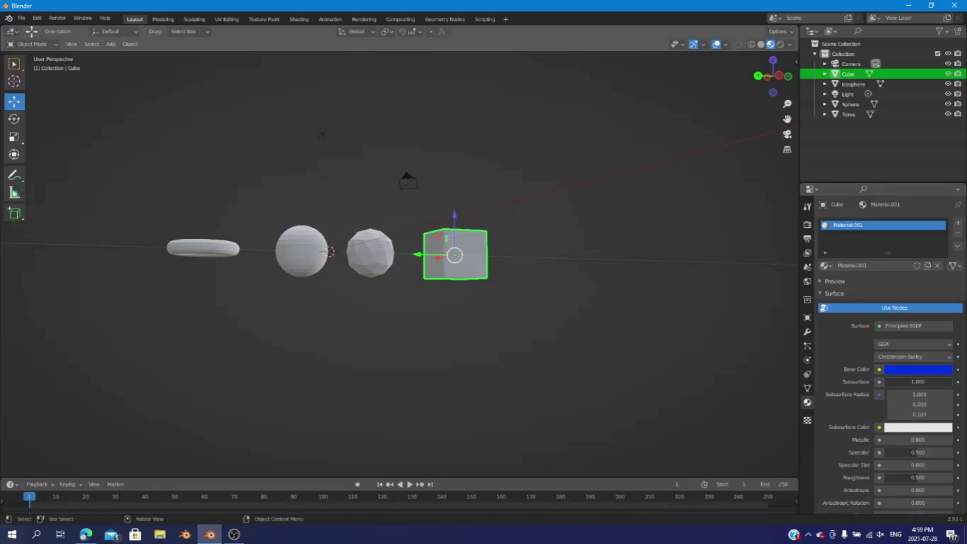